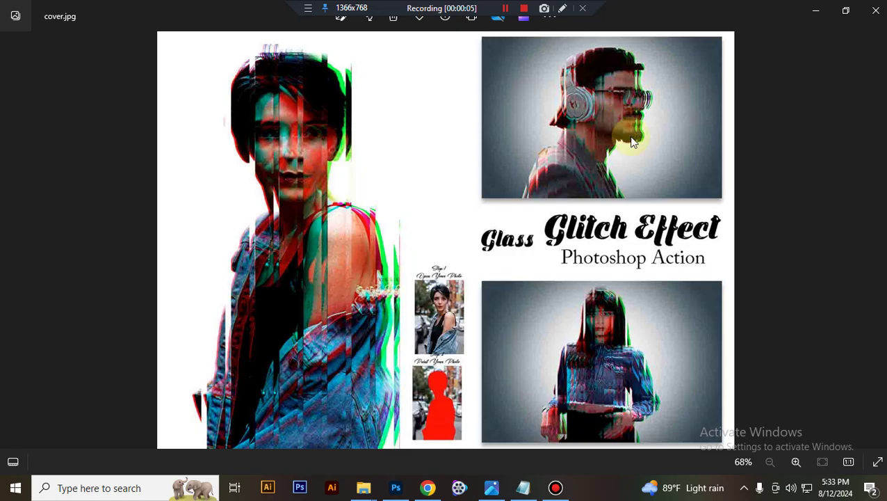
Load the Glass Glitch Effect .ATN action file from its Explorer folder into Photoshop's Actions panel
{"action": "left_click", "coordinate": [396, 488]}
{"action": "mouse_move", "coordinate": [363, 487]}
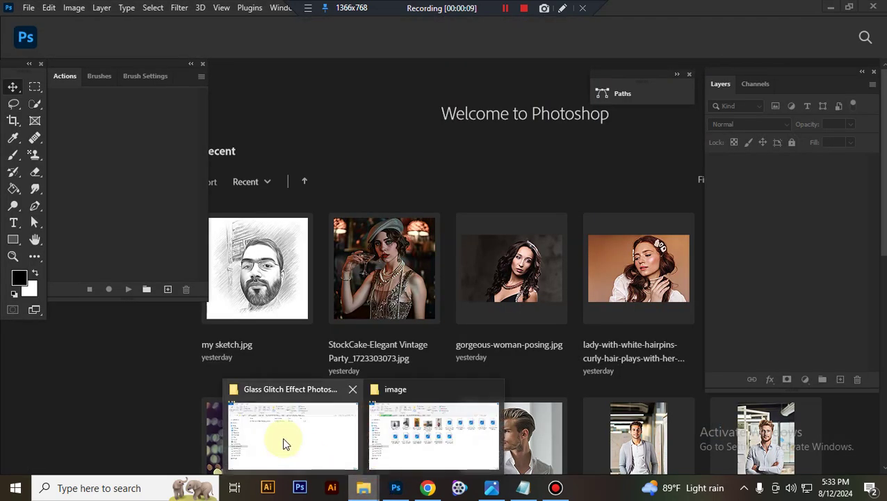
{"action": "left_click", "coordinate": [283, 440]}
{"action": "left_click", "coordinate": [228, 144]}
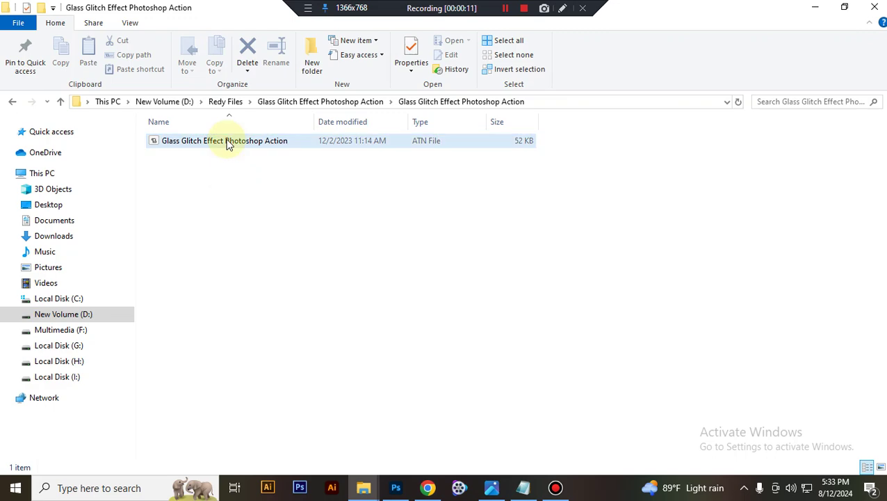
{"action": "double_click", "coordinate": [228, 142]}
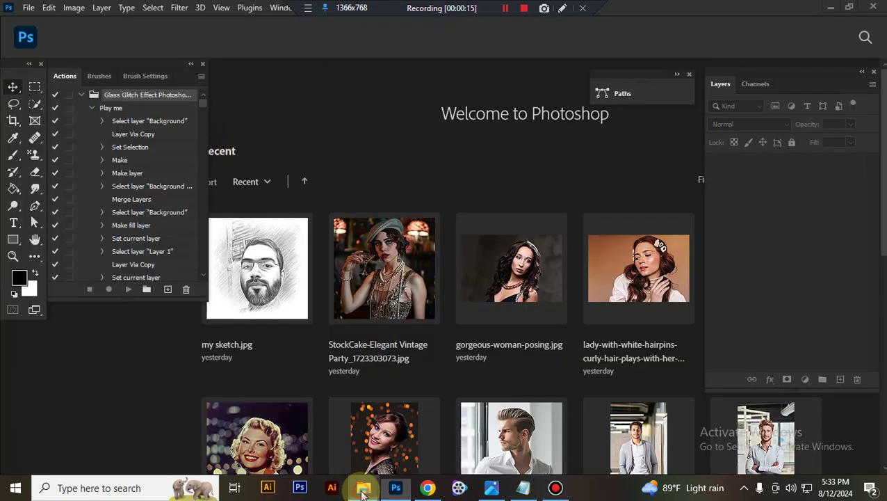
Drag the Depositphotos_189409850_XL dumbbell photo from the 'image' folder into Photoshop
{"action": "mouse_move", "coordinate": [363, 488]}
{"action": "left_click", "coordinate": [428, 438]}
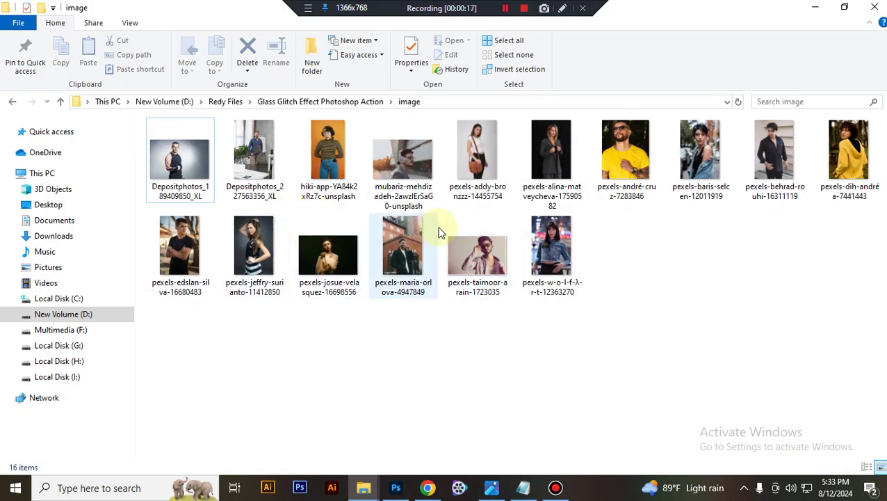
{"action": "mouse_move", "coordinate": [179, 162]}
{"action": "left_mouse_down"}
{"action": "mouse_move", "coordinate": [405, 496]}
{"action": "mouse_move", "coordinate": [479, 270]}
{"action": "mouse_move", "coordinate": [457, 190]}
{"action": "left_mouse_up"}
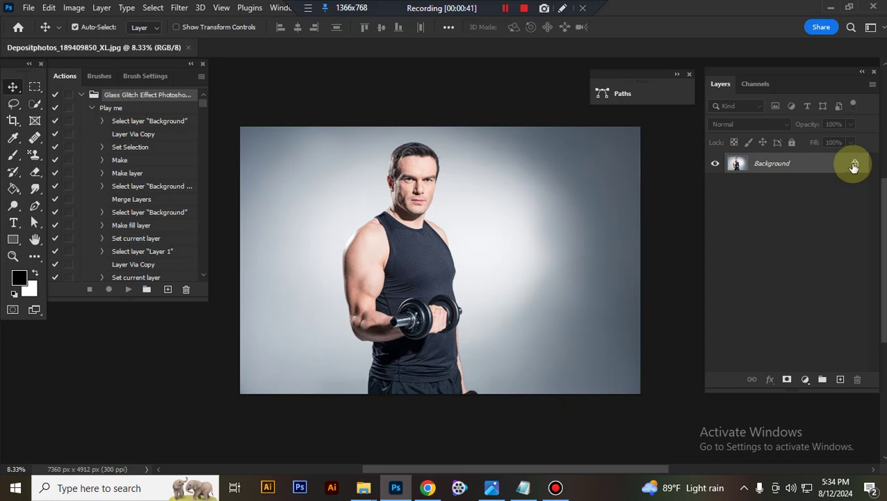
Confirm RGB Color mode, then select the man using the Quick Selection tool's Select Subject
{"action": "left_click", "coordinate": [74, 8]}
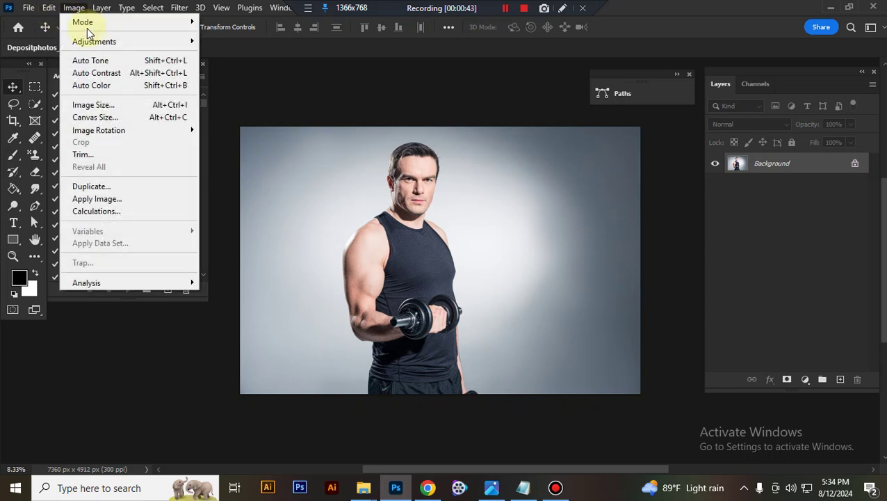
{"action": "mouse_move", "coordinate": [82, 21]}
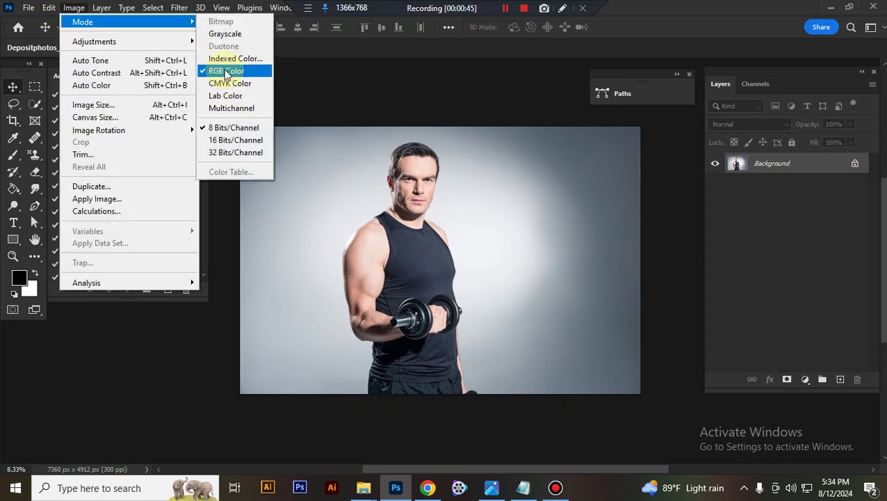
{"action": "left_click", "coordinate": [795, 168]}
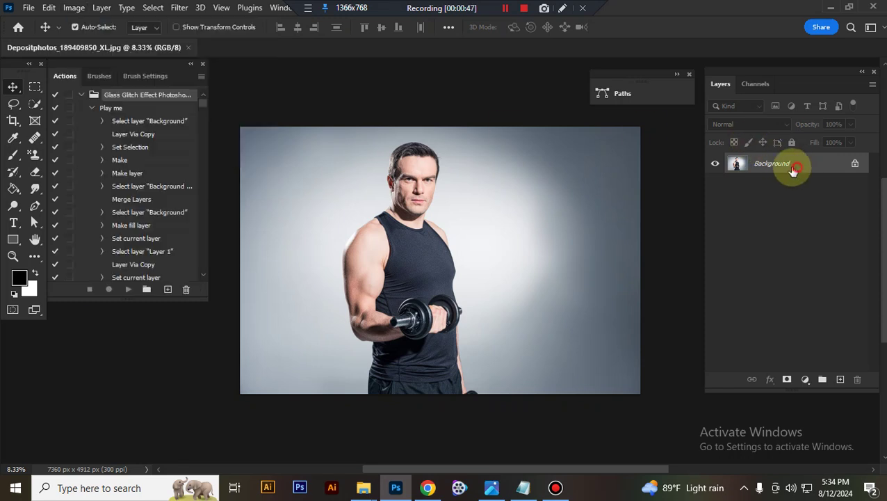
{"action": "left_click", "coordinate": [35, 104]}
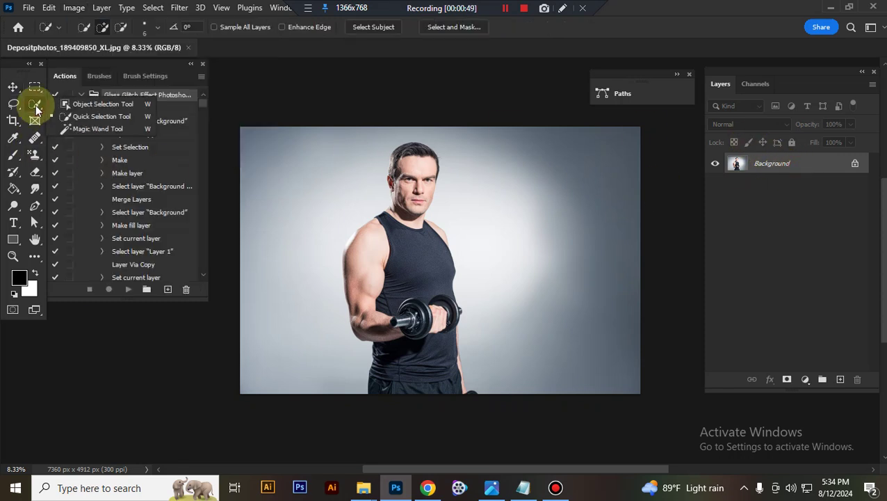
{"action": "left_click", "coordinate": [101, 112]}
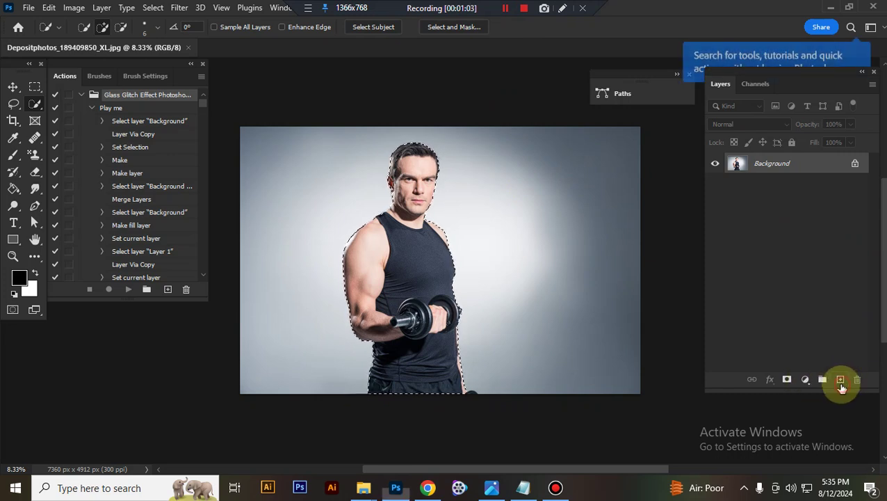
Add a new empty layer named 'paint' above the photo
{"action": "left_click", "coordinate": [840, 381]}
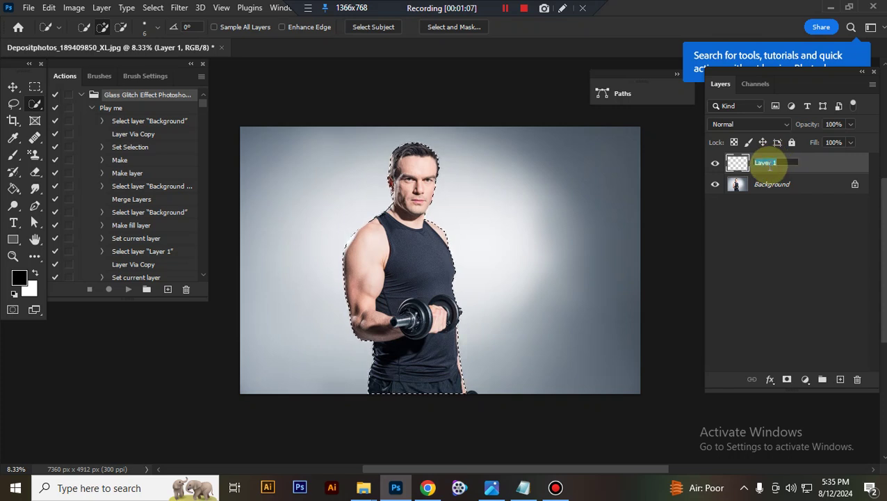
{"action": "type", "text": "paint"}
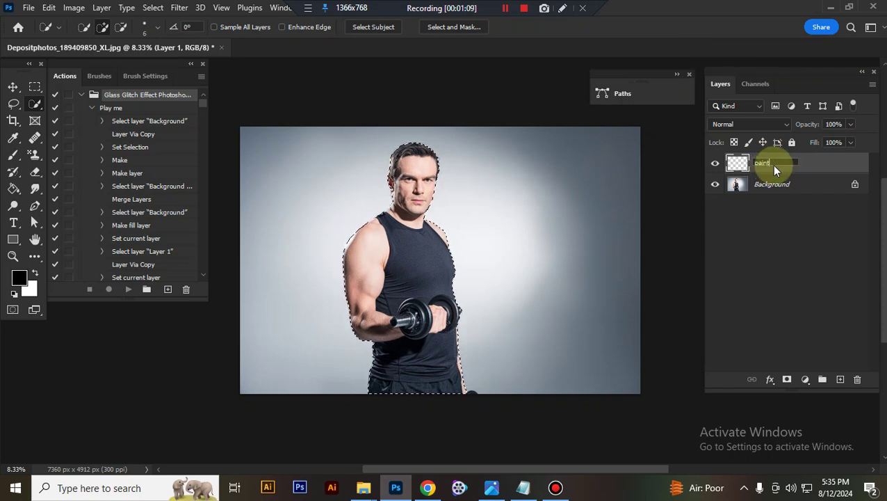
{"action": "key", "text": "Return"}
Fill the selected figure solid red with the Paint Bucket and deselect
{"action": "left_click", "coordinate": [19, 278]}
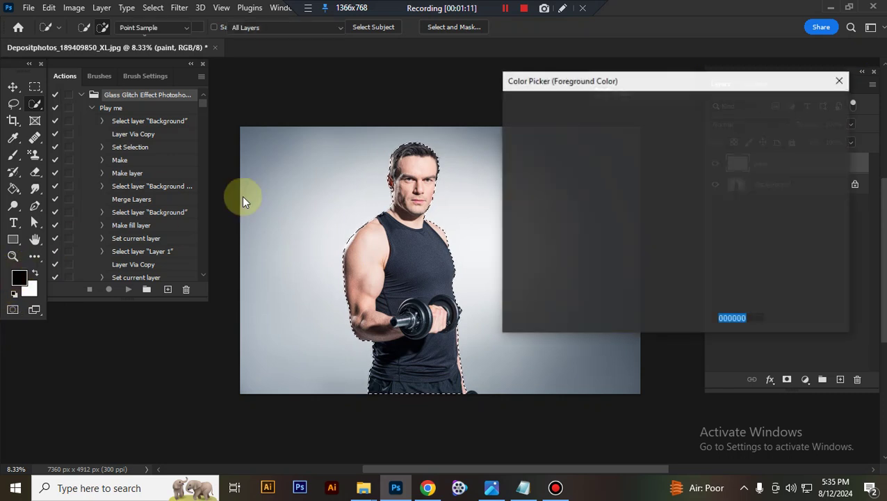
{"action": "left_click_drag", "start_coordinate": [647, 155], "coordinate": [679, 111]}
{"action": "left_click", "coordinate": [772, 104]}
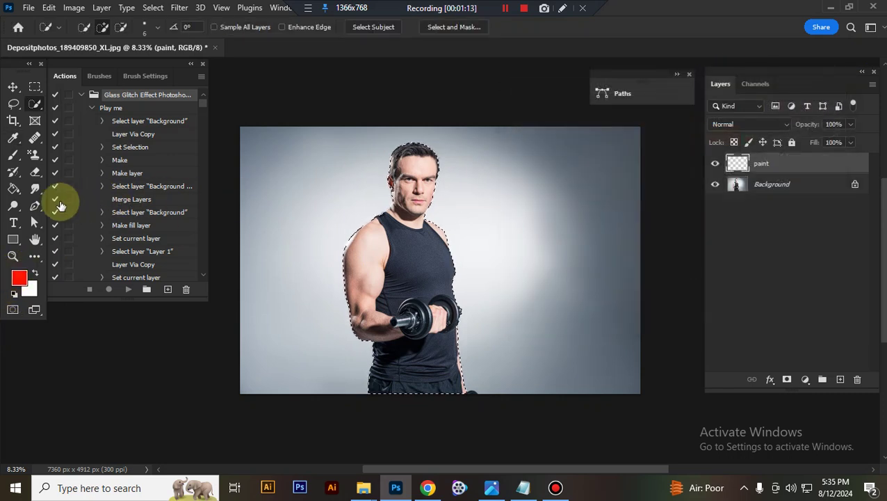
{"action": "left_click", "coordinate": [13, 189]}
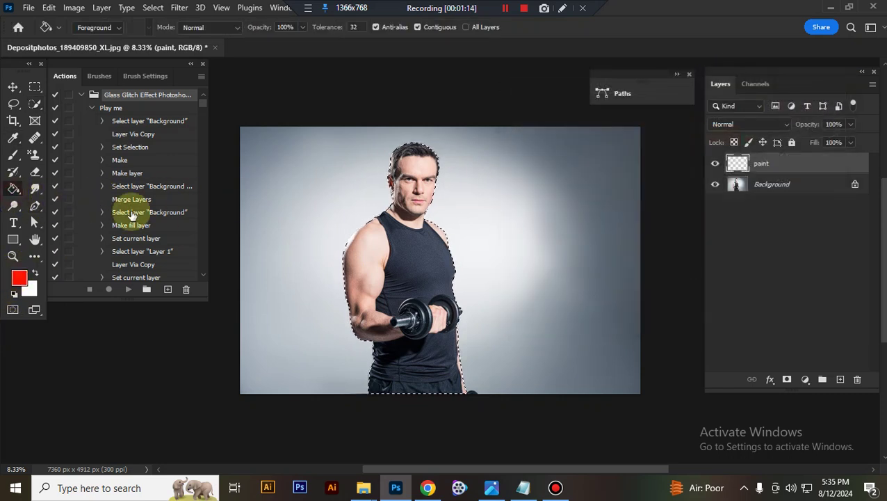
{"action": "left_click", "coordinate": [409, 256]}
{"action": "key", "text": "ctrl+d"}
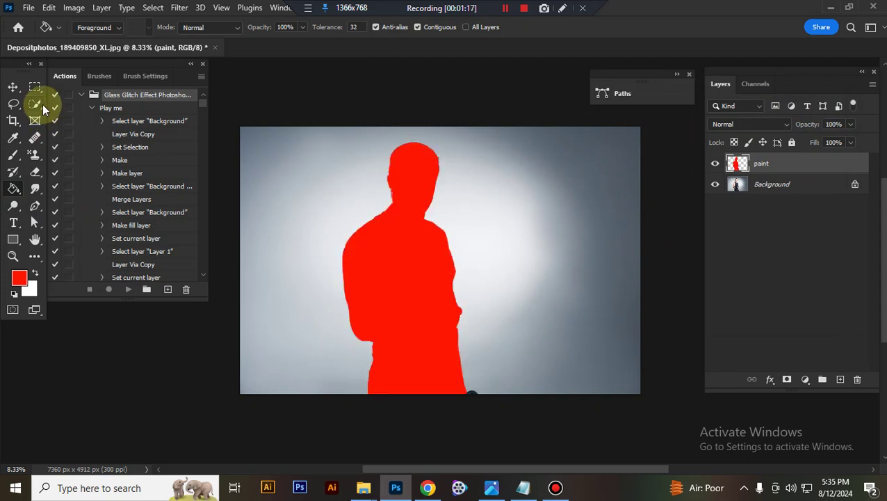
Crop the canvas to 3000 × 2000 px at 72 ppi, shifting the photo right
{"action": "left_click", "coordinate": [13, 87]}
{"action": "left_click", "coordinate": [13, 119]}
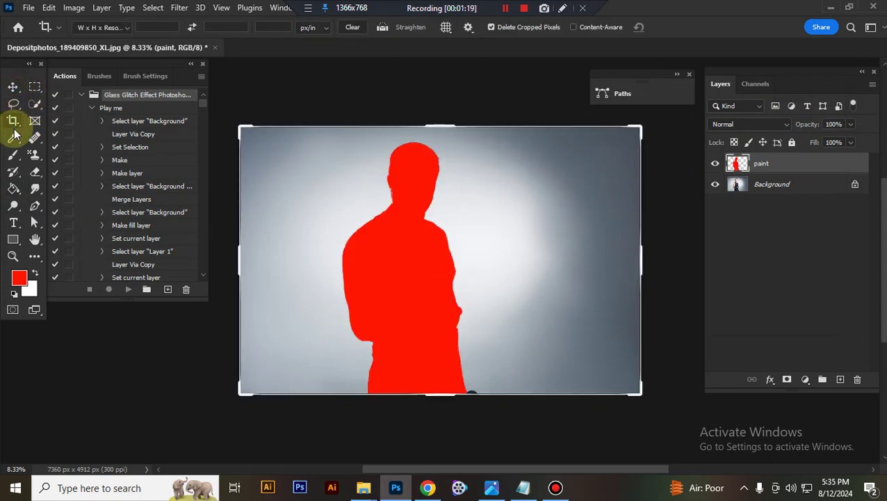
{"action": "left_click", "coordinate": [393, 191]}
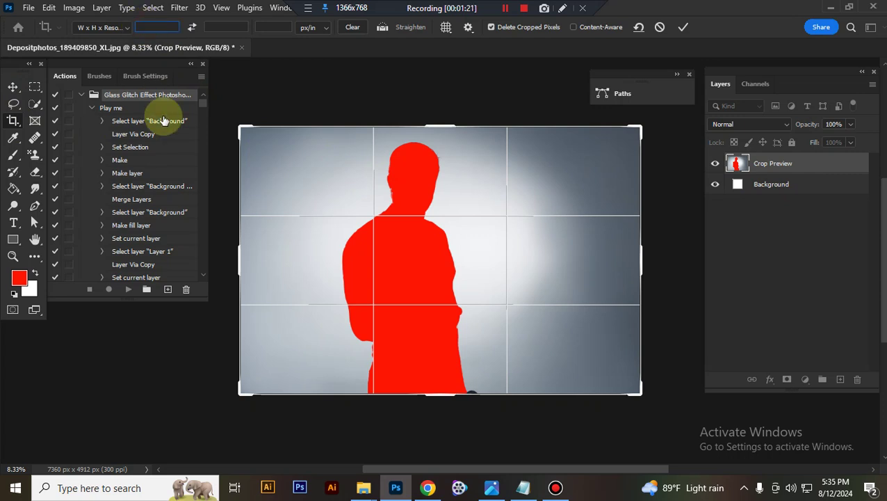
{"action": "type", "text": "3000"}
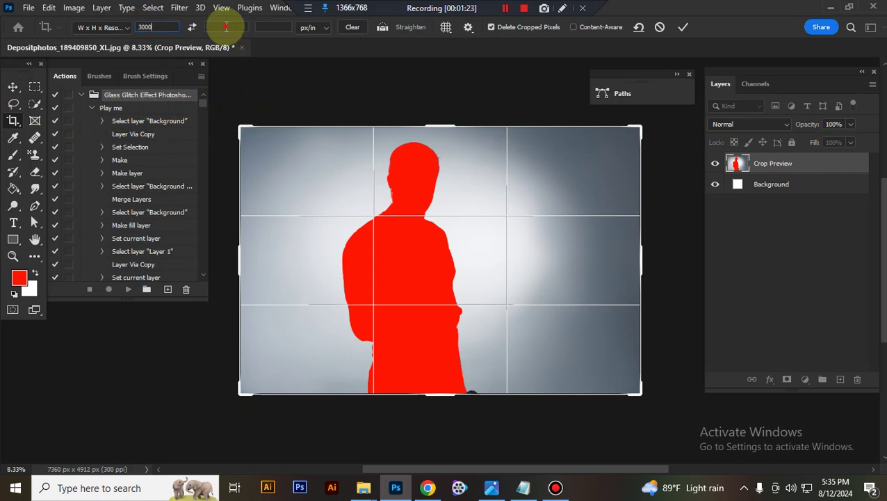
{"action": "left_click", "coordinate": [226, 27]}
{"action": "type", "text": "2000"}
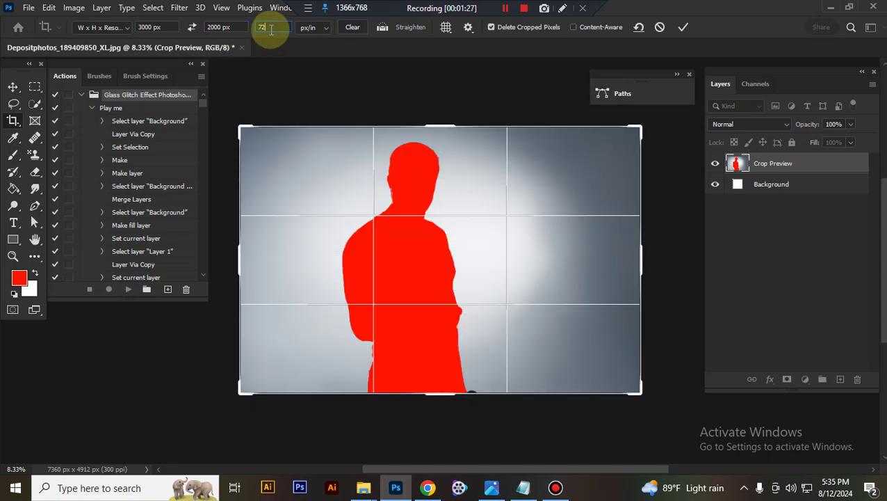
{"action": "type", "text": "72"}
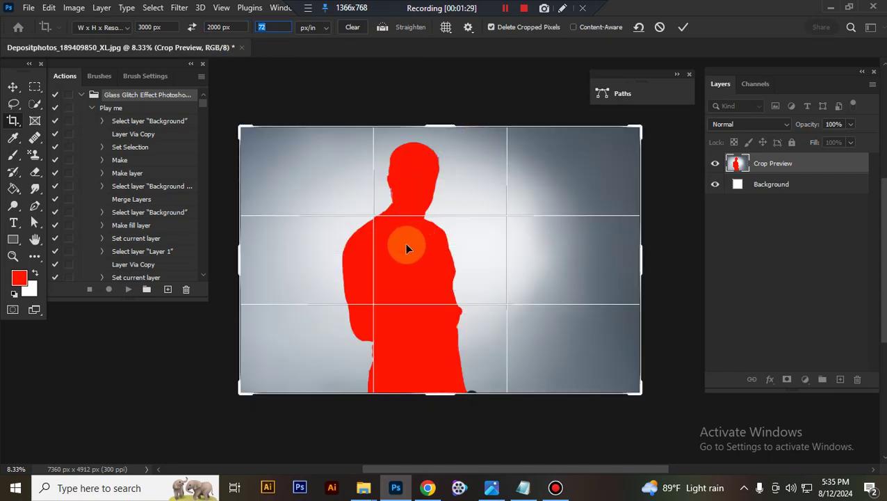
{"action": "left_click_drag", "start_coordinate": [405, 243], "coordinate": [435, 245]}
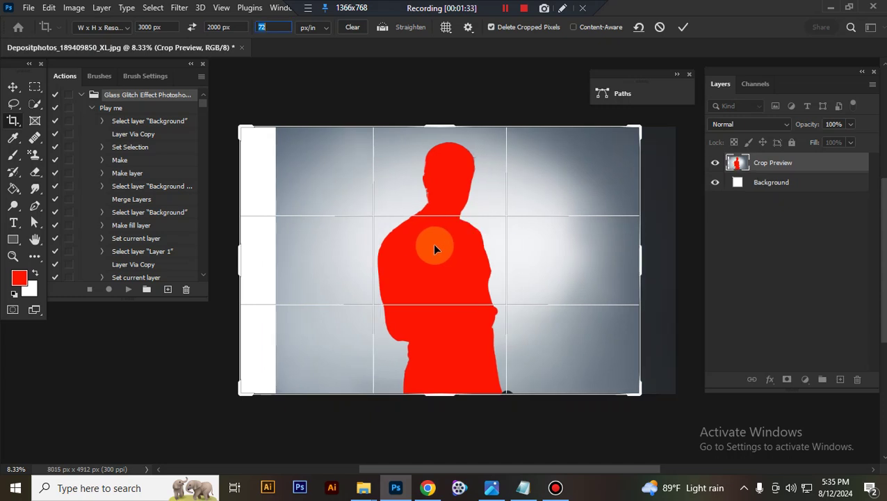
{"action": "key", "text": "Return"}
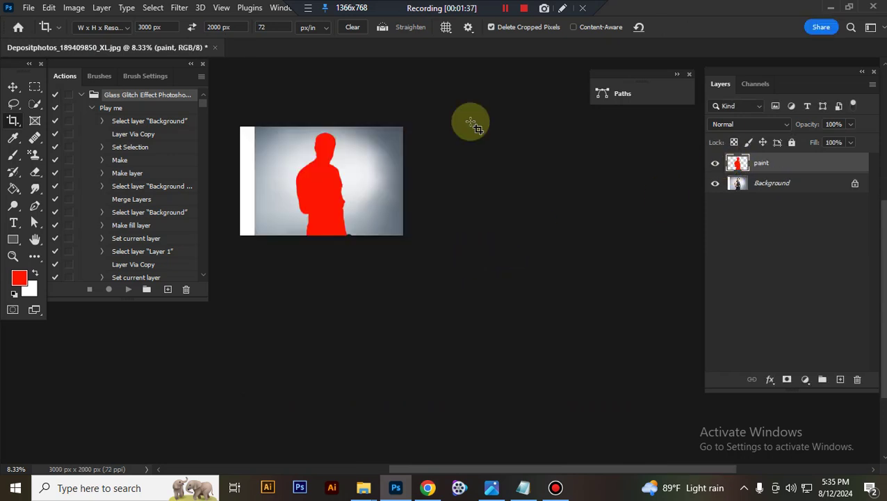
Hide the red paint layer, reset default colours, and play the 'Play me' action
{"action": "left_click", "coordinate": [19, 89]}
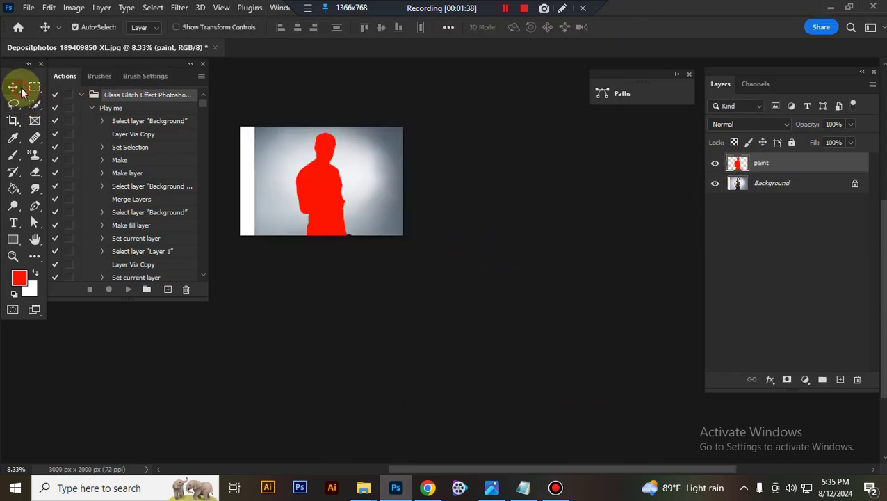
{"action": "left_click", "coordinate": [715, 162]}
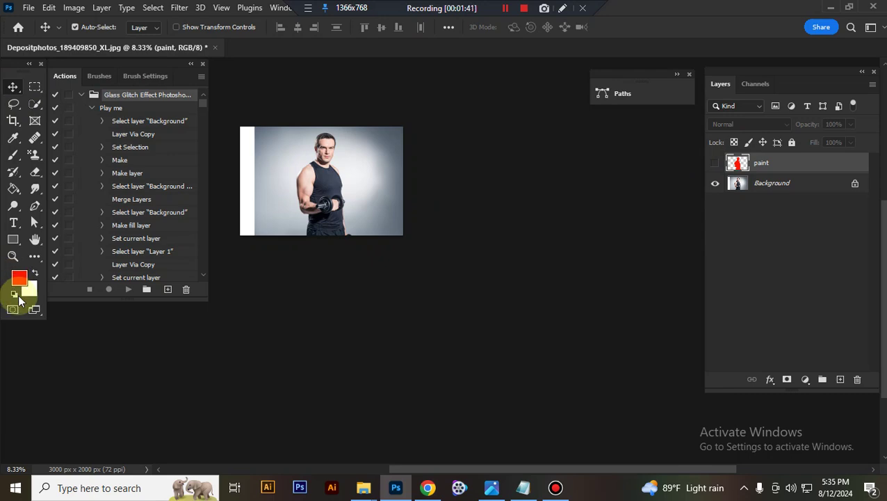
{"action": "left_click", "coordinate": [15, 294]}
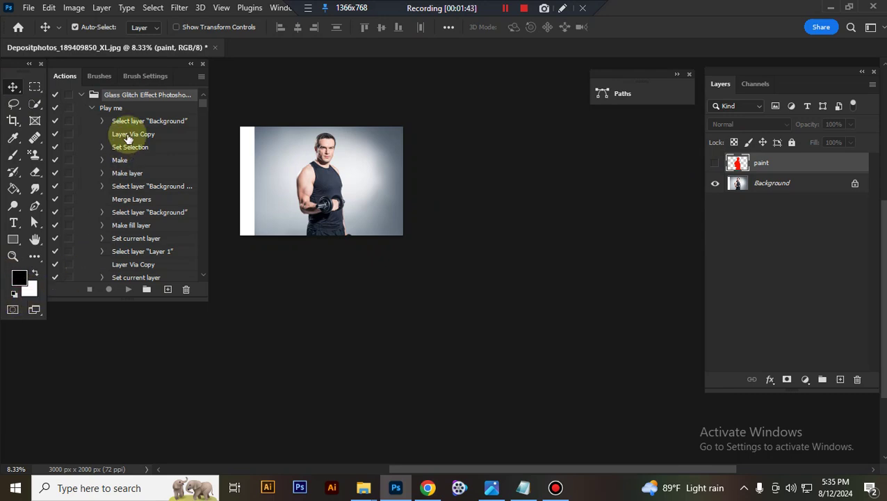
{"action": "left_click", "coordinate": [111, 109]}
{"action": "left_click", "coordinate": [128, 290]}
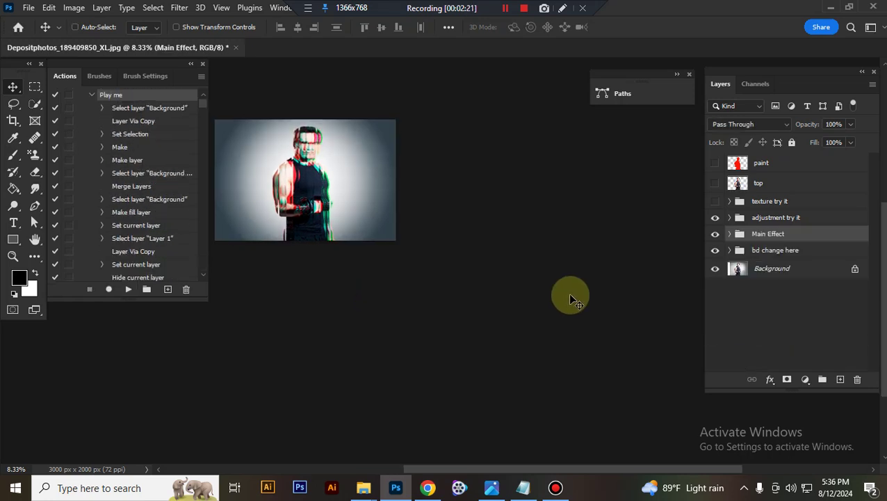
Zoom and pan around the man's face and torso to inspect the RGB-split glitch
{"action": "scroll", "coordinate": [571, 299], "scroll_direction": "up", "scroll_amount": 1}
{"action": "scroll", "coordinate": [570, 299], "scroll_direction": "up", "scroll_amount": 1}
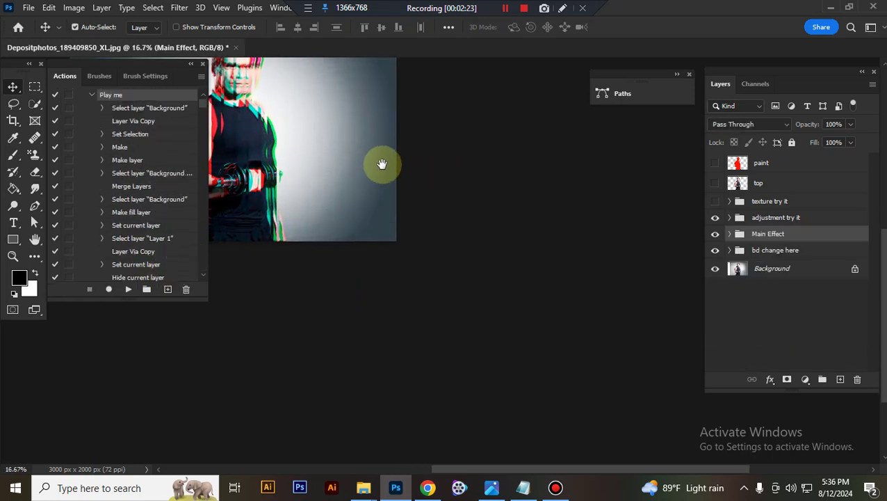
{"action": "left_click_drag", "start_coordinate": [383, 165], "coordinate": [506, 263]}
{"action": "scroll", "coordinate": [506, 262], "scroll_direction": "up", "scroll_amount": 1}
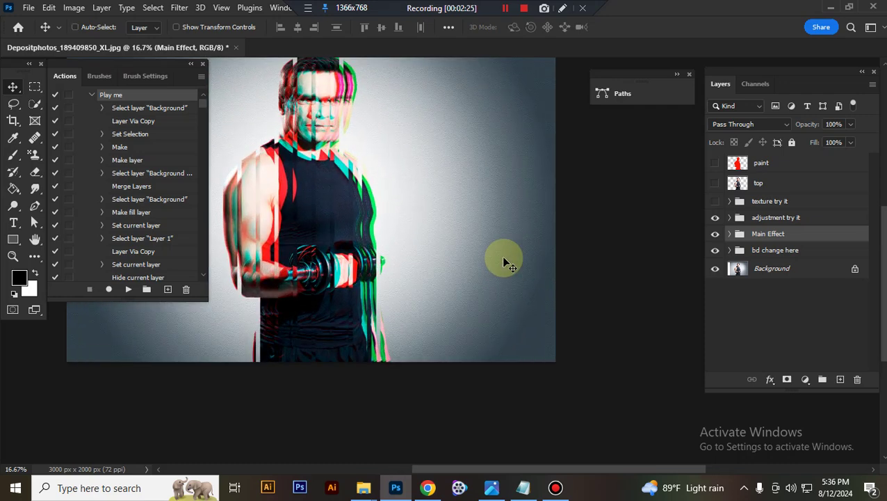
{"action": "scroll", "coordinate": [506, 263], "scroll_direction": "up", "scroll_amount": 1}
{"action": "left_click_drag", "start_coordinate": [424, 232], "coordinate": [542, 308]}
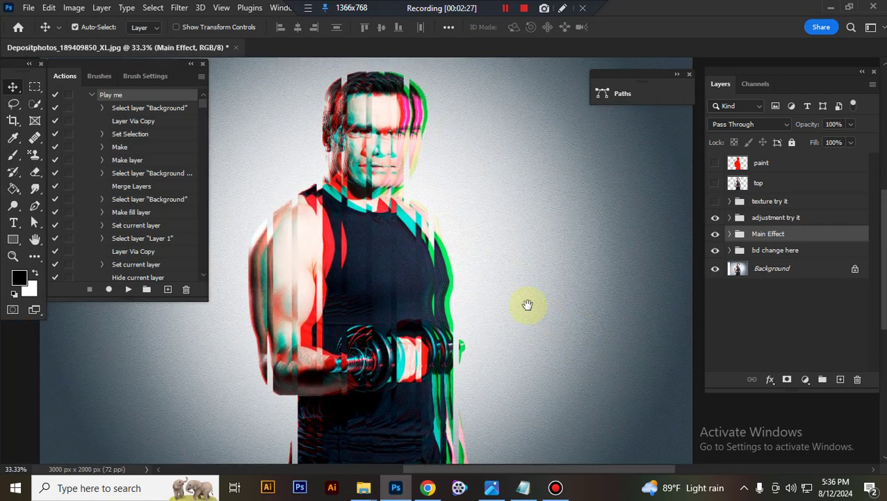
{"action": "scroll", "coordinate": [544, 313], "scroll_direction": "up", "scroll_amount": 1}
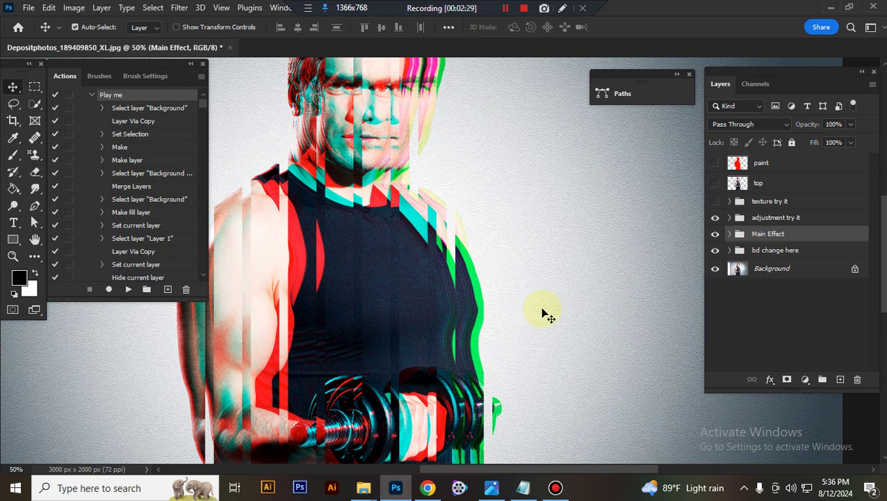
{"action": "scroll", "coordinate": [544, 313], "scroll_direction": "down", "scroll_amount": 1}
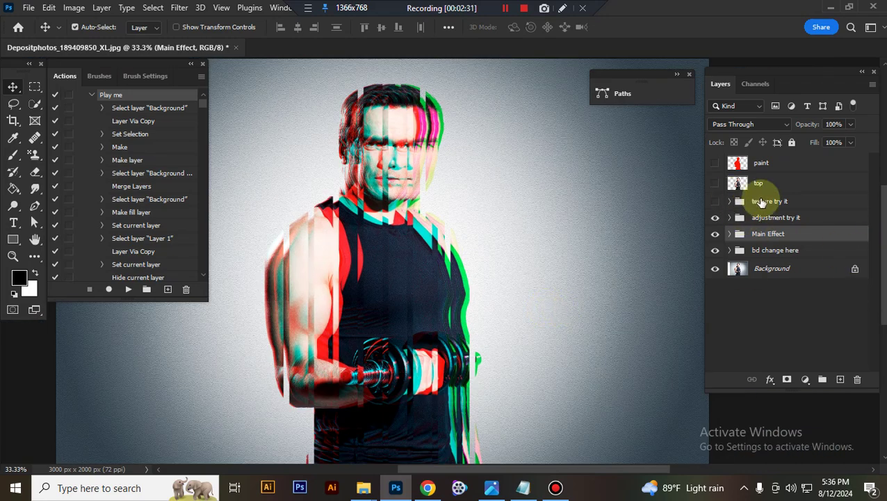
Show the 'texture try it' group and expand it to list its texture layers
{"action": "left_click", "coordinate": [762, 201]}
{"action": "left_click", "coordinate": [715, 202]}
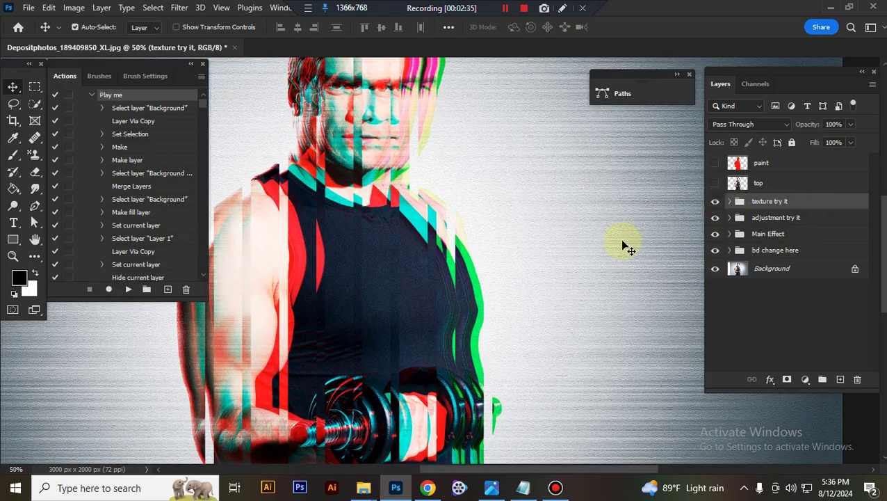
{"action": "scroll", "coordinate": [532, 278], "scroll_direction": "up", "scroll_amount": 1}
{"action": "scroll", "coordinate": [532, 278], "scroll_direction": "down", "scroll_amount": 2}
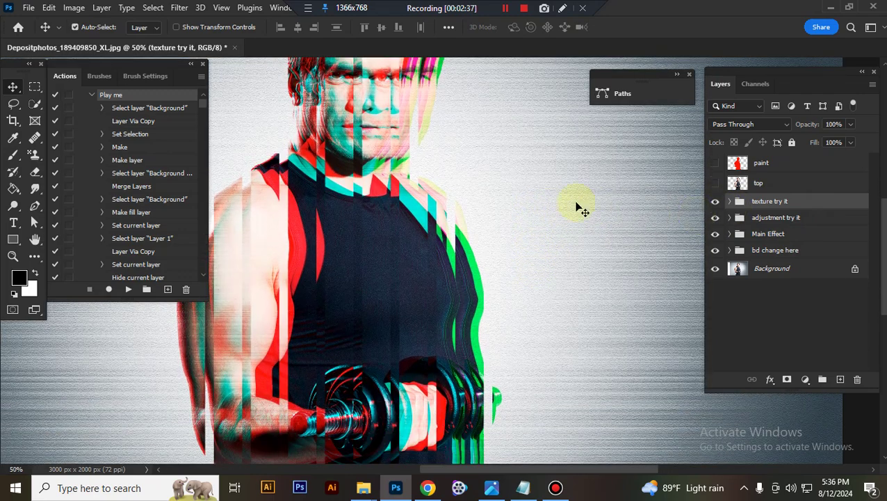
{"action": "scroll", "coordinate": [535, 234], "scroll_direction": "up", "scroll_amount": 2}
{"action": "scroll", "coordinate": [539, 240], "scroll_direction": "up", "scroll_amount": 1}
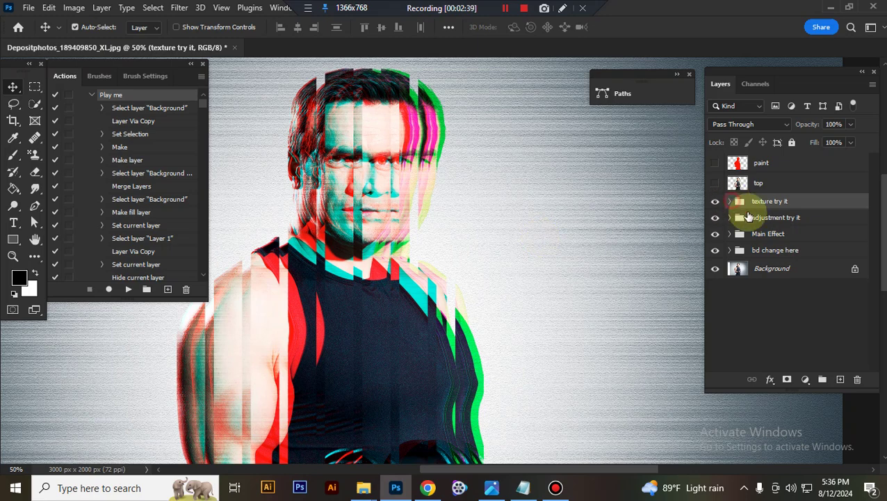
{"action": "left_click", "coordinate": [730, 201]}
Toggle the t2, t3 and t1 textures to compare, then collapse and hide the group
{"action": "left_click", "coordinate": [715, 241]}
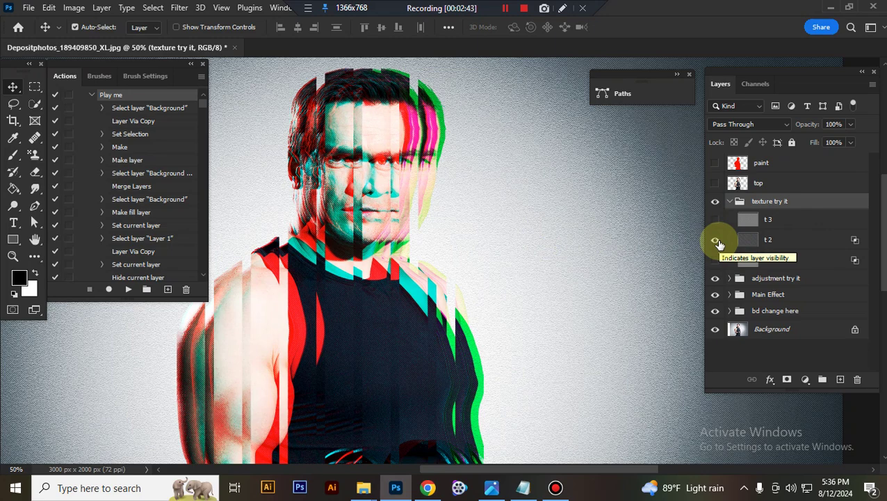
{"action": "left_click", "coordinate": [716, 238]}
{"action": "left_click", "coordinate": [716, 220]}
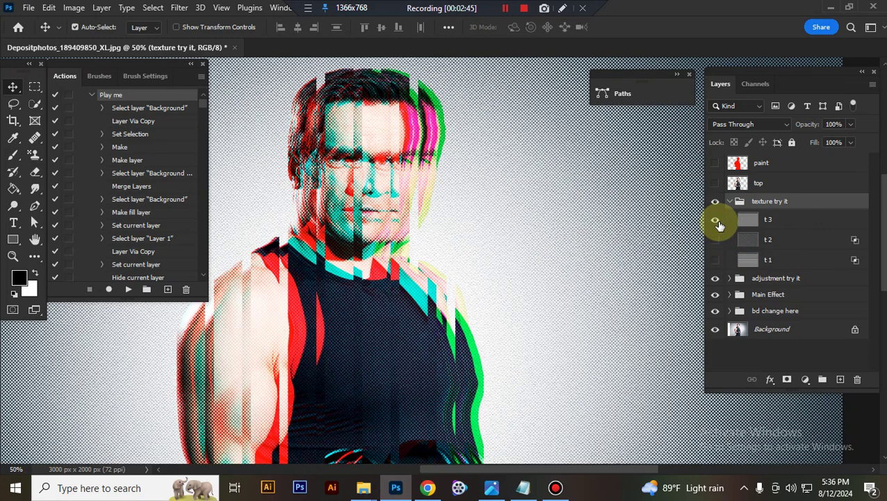
{"action": "left_click", "coordinate": [716, 221]}
{"action": "left_click", "coordinate": [717, 259]}
{"action": "left_click", "coordinate": [729, 201]}
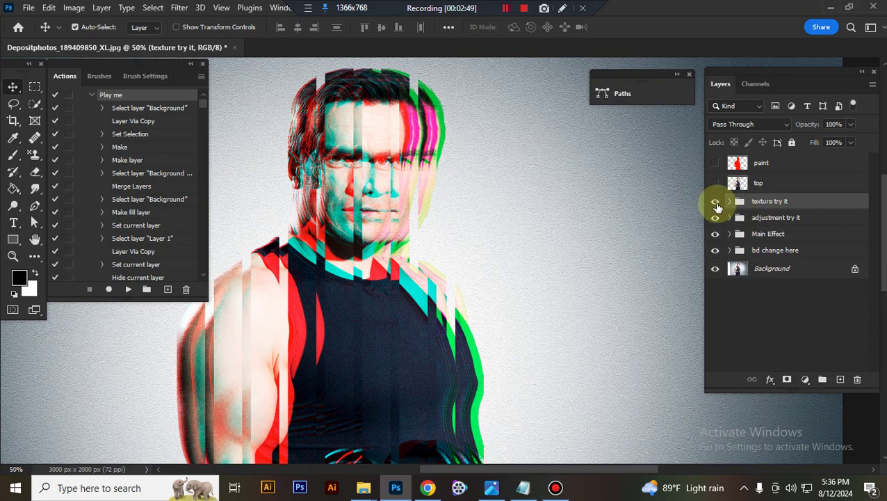
{"action": "left_click", "coordinate": [716, 201]}
{"action": "left_click", "coordinate": [750, 219]}
Zoom out, toggle the 'adjustment try it' group off and on, and expand it
{"action": "key", "text": "ctrl+minus"}
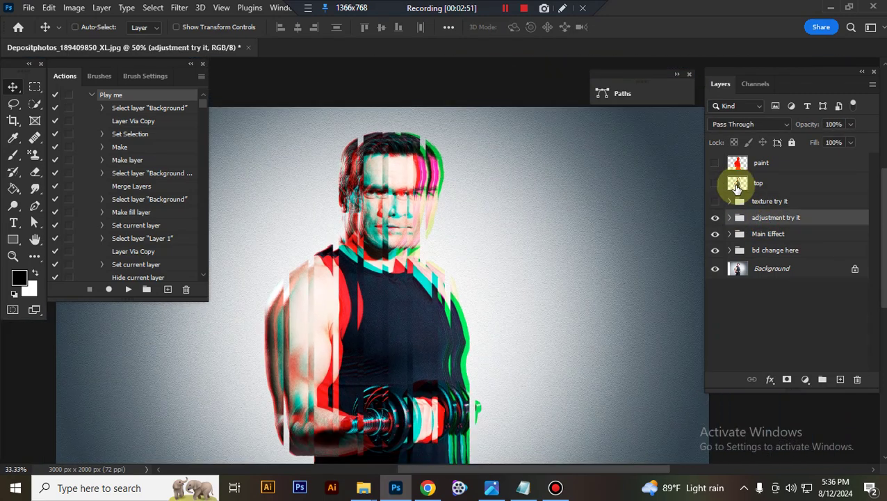
{"action": "left_click", "coordinate": [715, 218]}
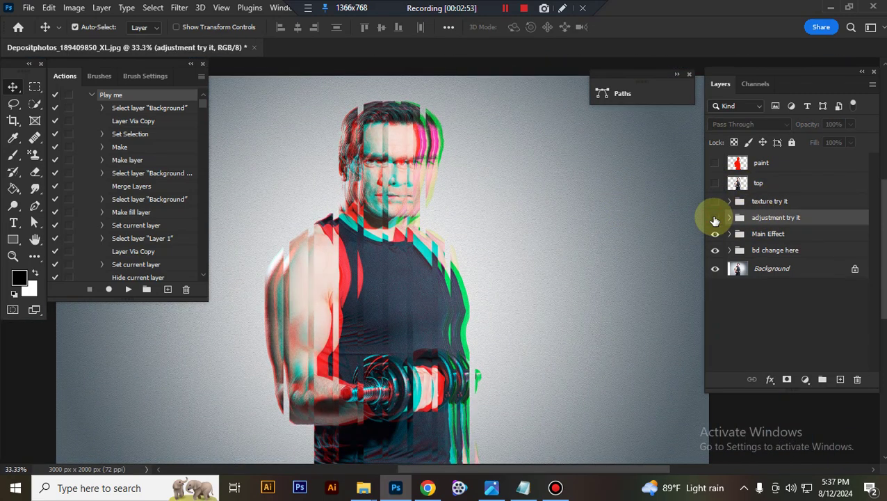
{"action": "left_click", "coordinate": [715, 218]}
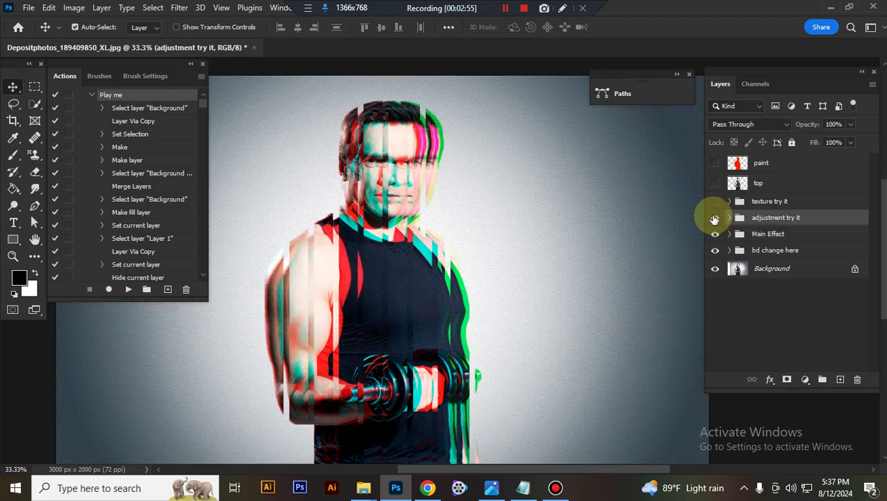
{"action": "left_click", "coordinate": [729, 218]}
{"action": "left_click", "coordinate": [730, 217]}
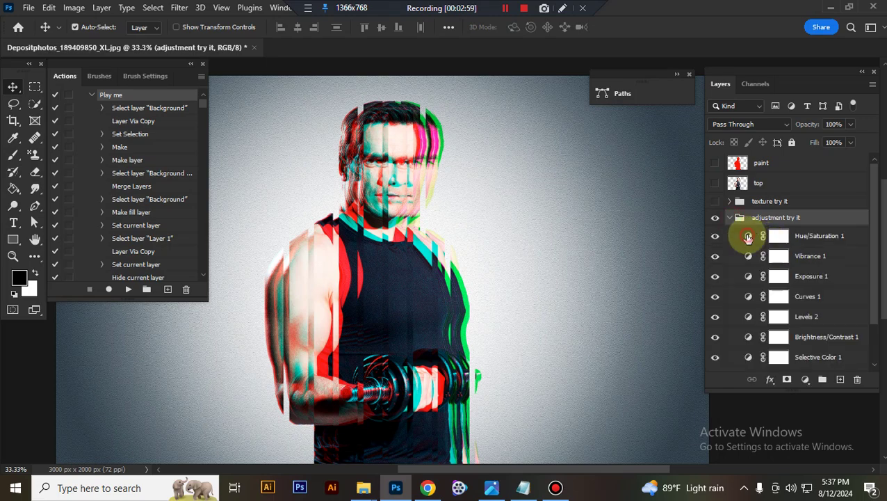
Raise Hue/Saturation 1 saturation to +4 and Vibrance 1 vibrance to +21
{"action": "double_click", "coordinate": [749, 237]}
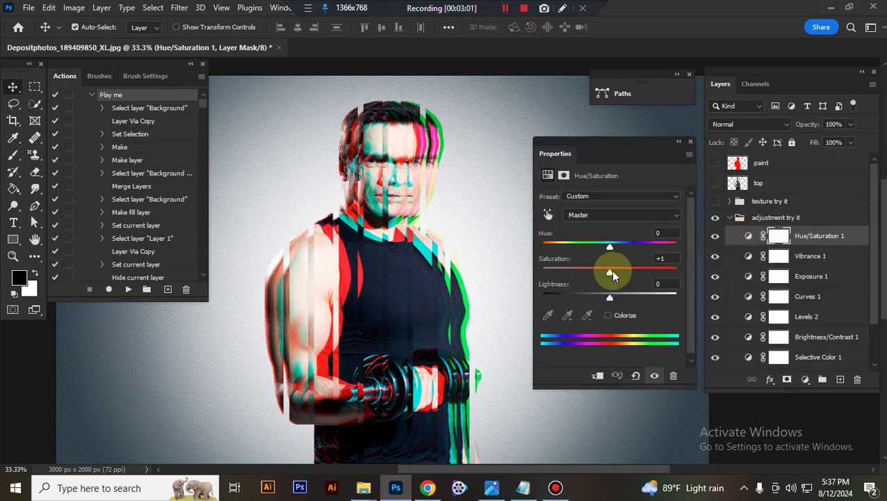
{"action": "left_click_drag", "start_coordinate": [611, 272], "coordinate": [614, 271]}
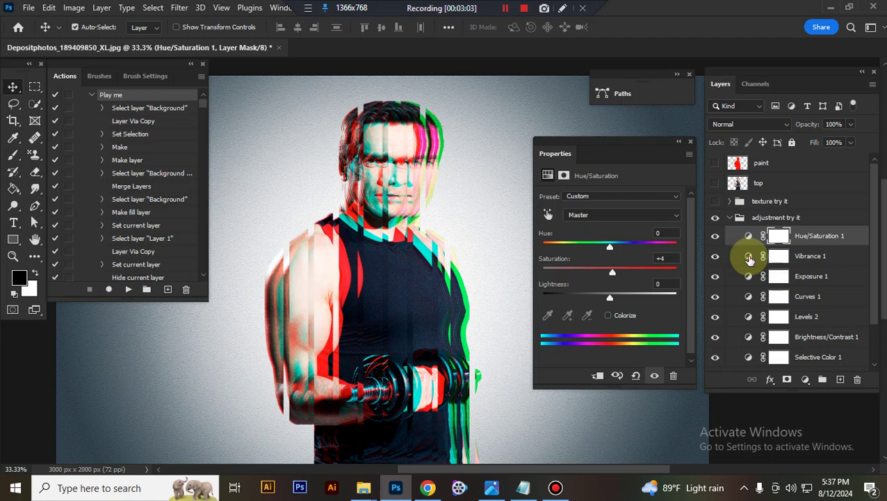
{"action": "left_click", "coordinate": [749, 255]}
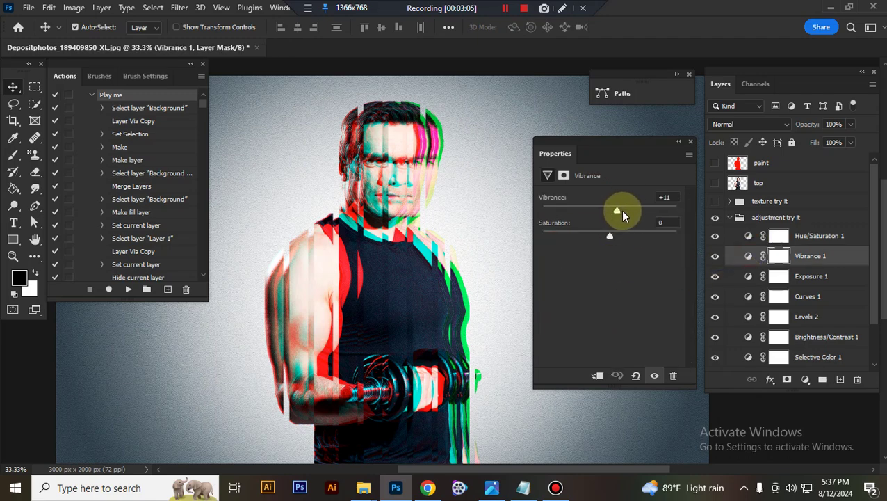
{"action": "left_click_drag", "start_coordinate": [621, 211], "coordinate": [625, 210]}
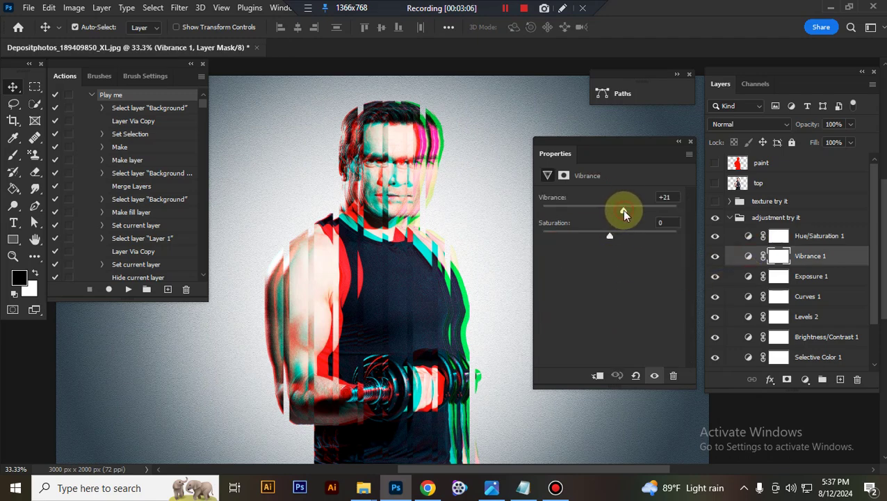
Review the Curves 1, Levels 2 and Brightness/Contrast 1 settings, then reselect the group
{"action": "left_click", "coordinate": [747, 297]}
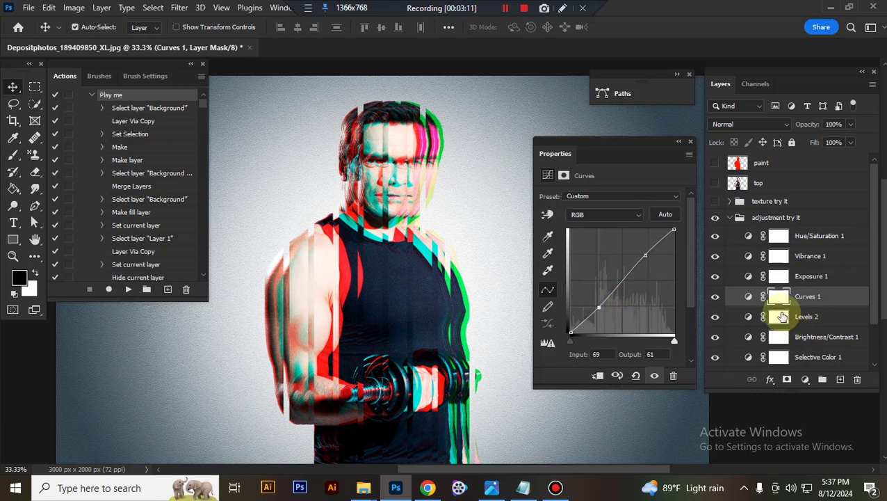
{"action": "left_click", "coordinate": [751, 317]}
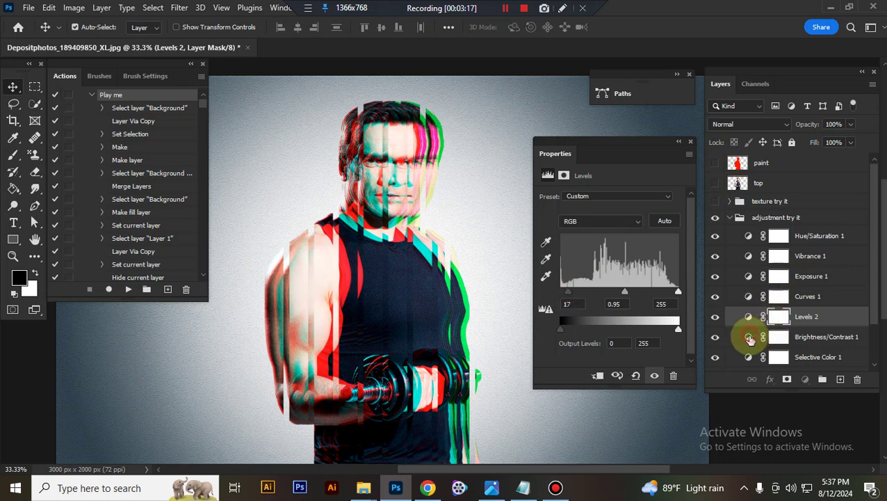
{"action": "left_click", "coordinate": [757, 337]}
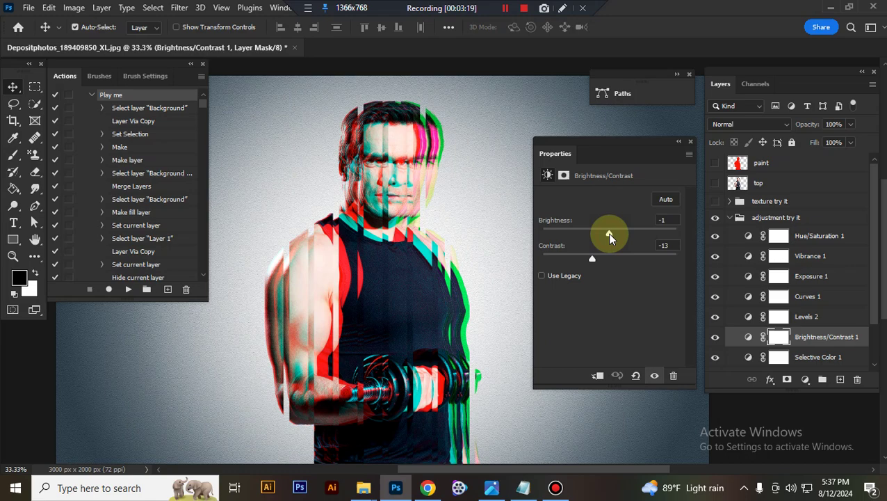
{"action": "left_click", "coordinate": [691, 141]}
{"action": "left_click", "coordinate": [737, 218]}
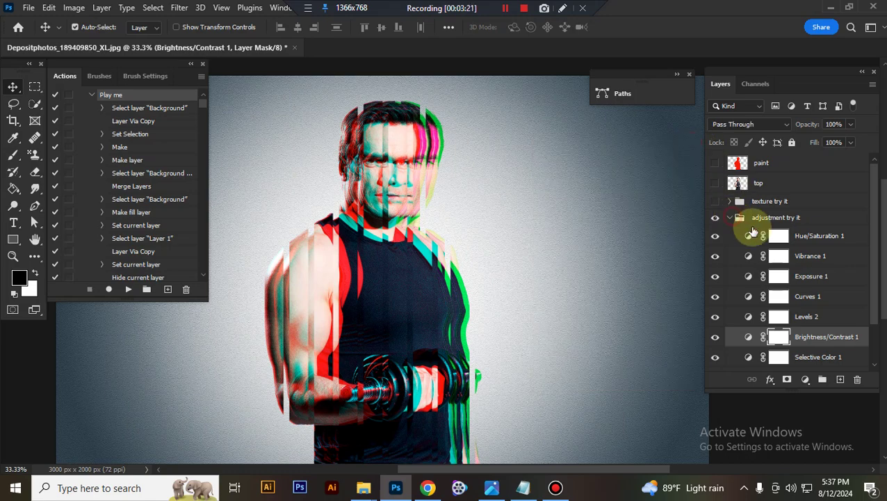
{"action": "left_click", "coordinate": [747, 237]}
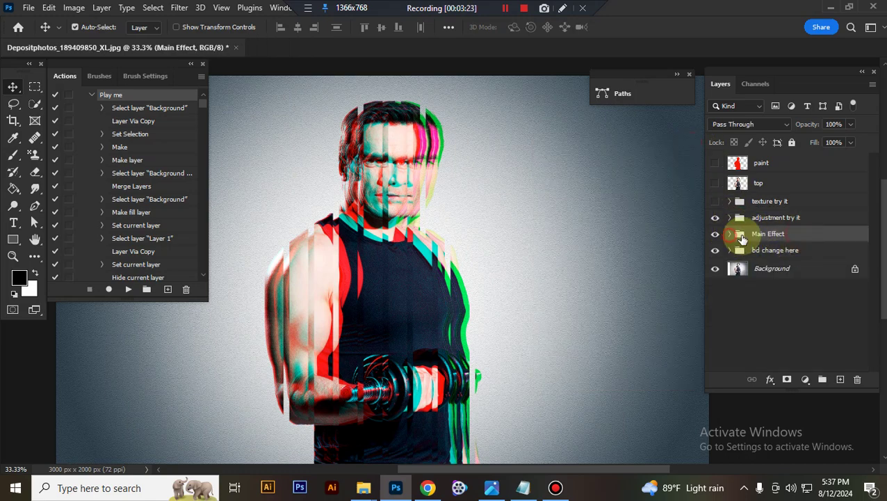
{"action": "left_click", "coordinate": [731, 234]}
{"action": "scroll", "coordinate": [821, 265], "scroll_direction": "down", "scroll_amount": 1}
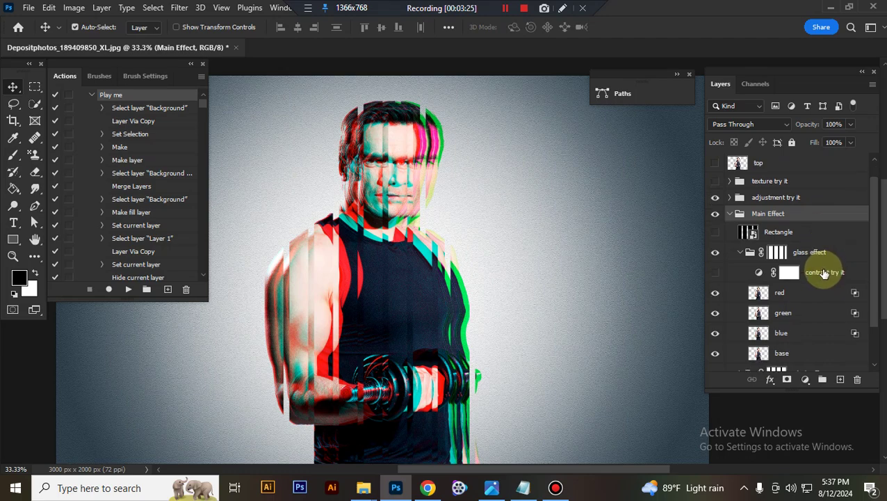
{"action": "scroll", "coordinate": [818, 267], "scroll_direction": "down", "scroll_amount": 1}
{"action": "left_click", "coordinate": [821, 234]}
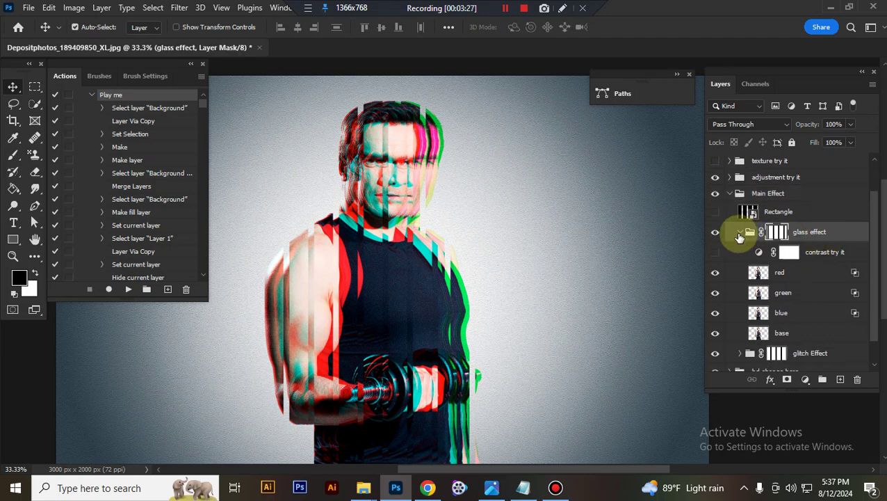
{"action": "left_click", "coordinate": [738, 235]}
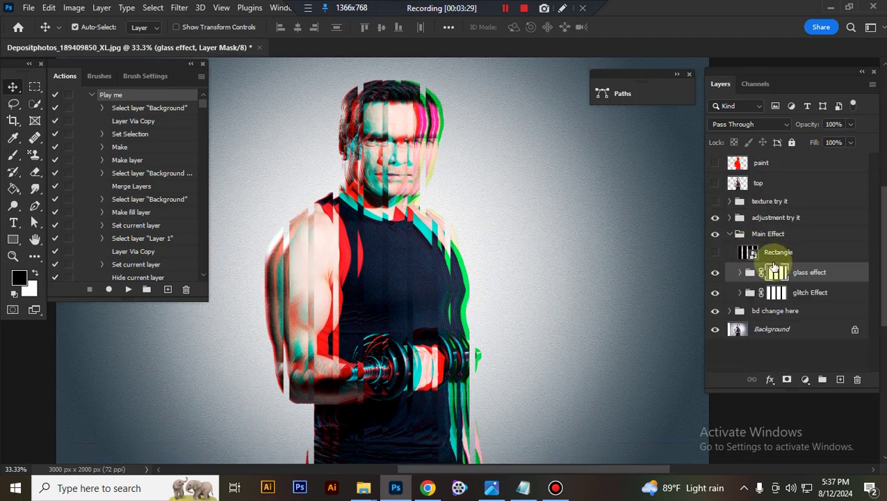
{"action": "left_click", "coordinate": [717, 274]}
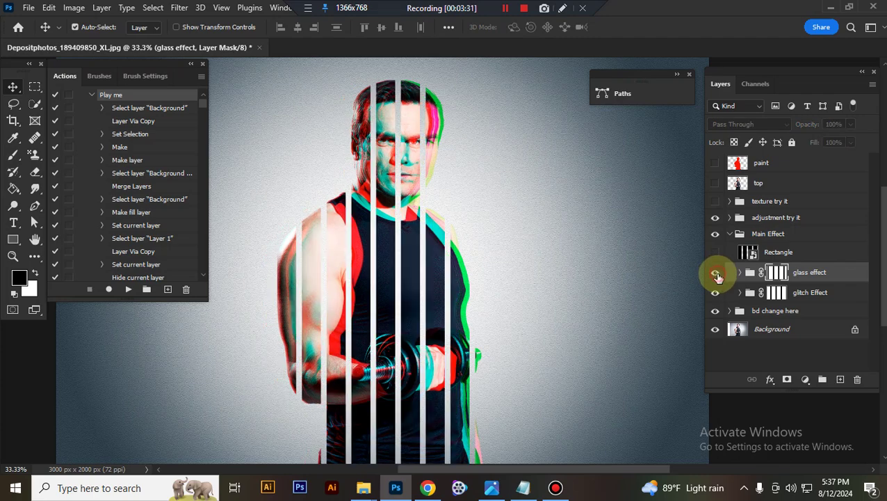
{"action": "left_click", "coordinate": [837, 276]}
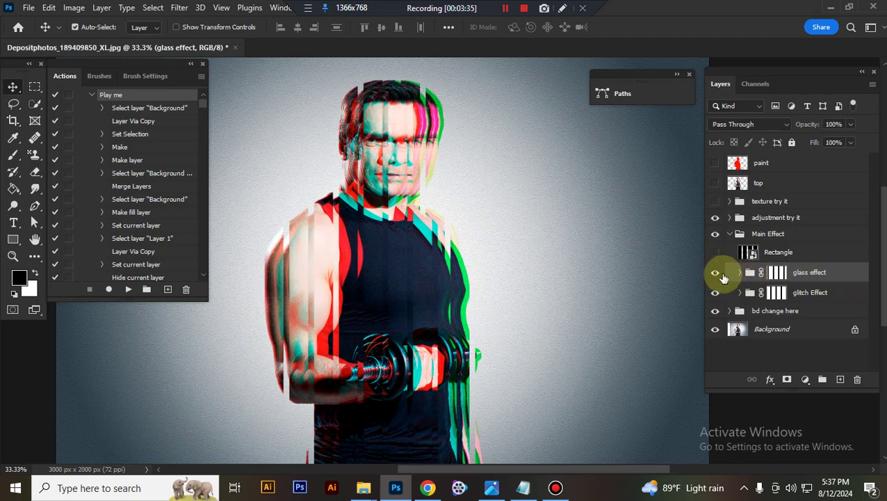
{"action": "left_click", "coordinate": [717, 274]}
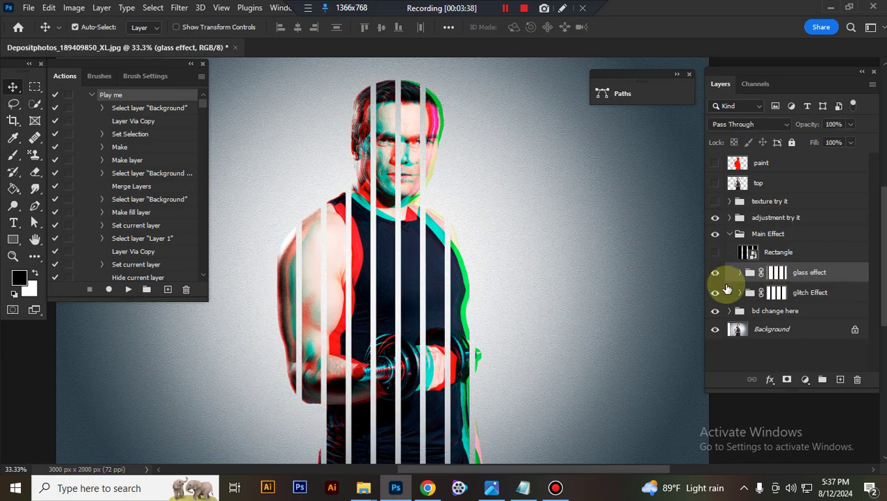
{"action": "left_click", "coordinate": [723, 297]}
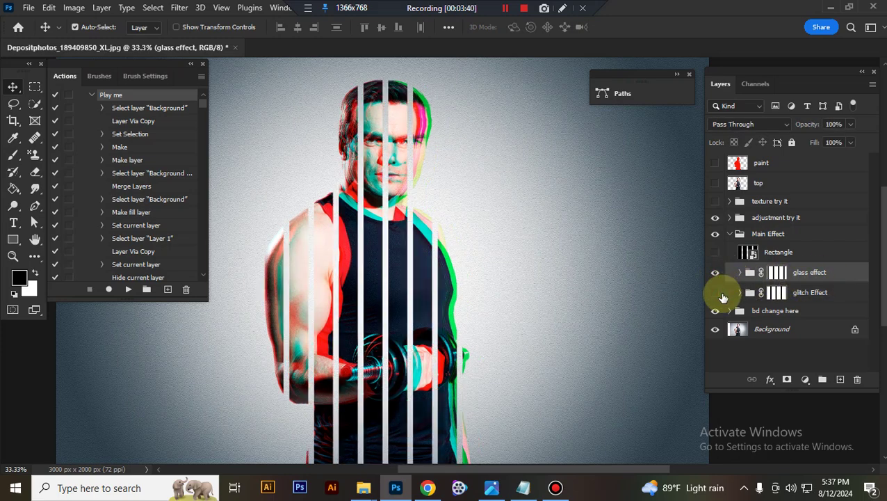
{"action": "left_click", "coordinate": [720, 295]}
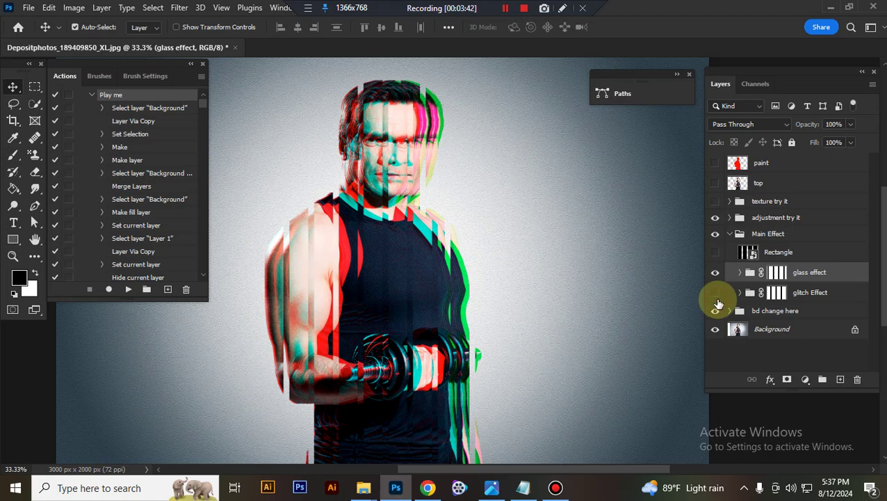
{"action": "left_click", "coordinate": [719, 302]}
{"action": "left_click", "coordinate": [719, 298]}
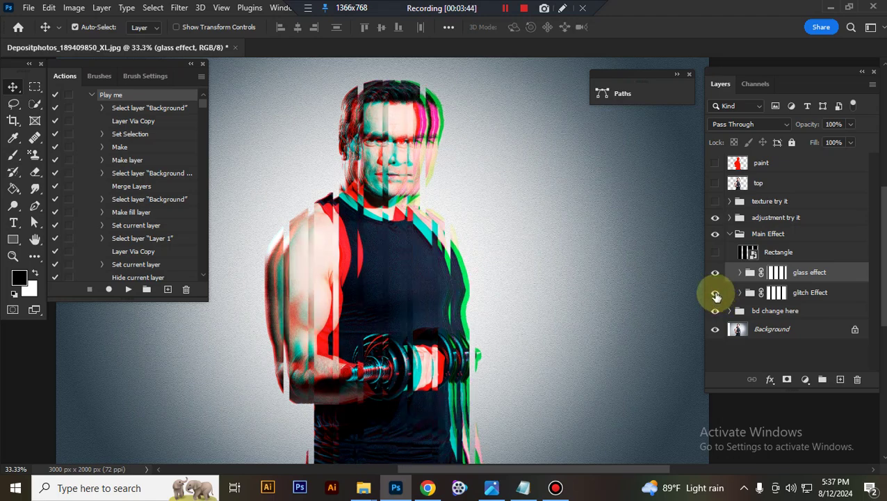
{"action": "left_click", "coordinate": [716, 295]}
{"action": "left_click", "coordinate": [718, 277]}
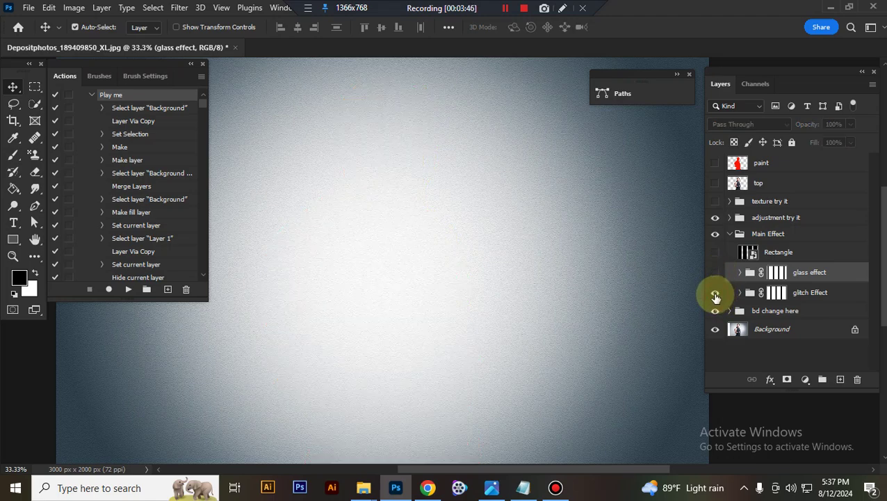
{"action": "left_click", "coordinate": [713, 292]}
{"action": "left_click", "coordinate": [718, 277]}
{"action": "left_click", "coordinate": [717, 292]}
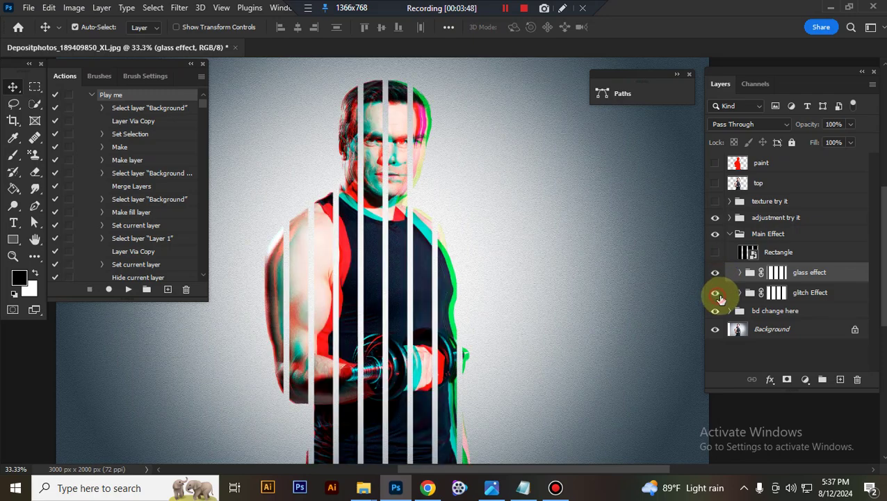
{"action": "left_click", "coordinate": [720, 299]}
{"action": "left_click", "coordinate": [765, 311]}
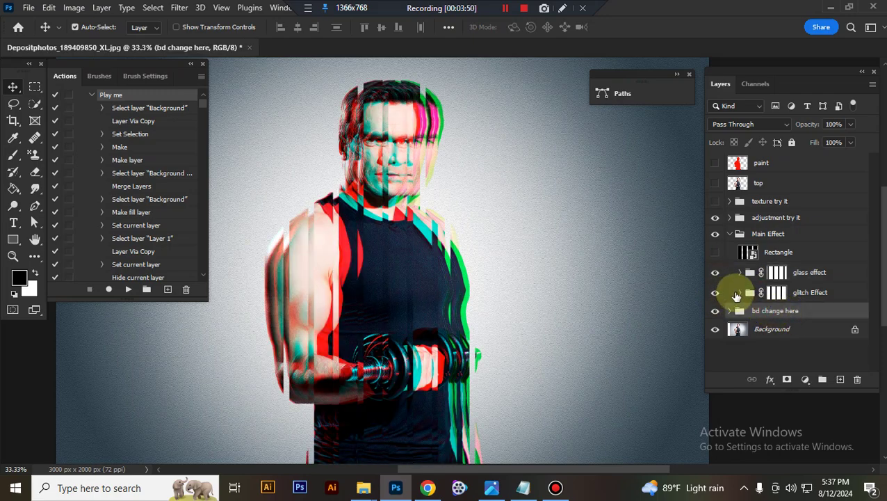
Collapse Main Effect, toggle bd change here's visibility, expand it, and select color change here
{"action": "left_click", "coordinate": [730, 234]}
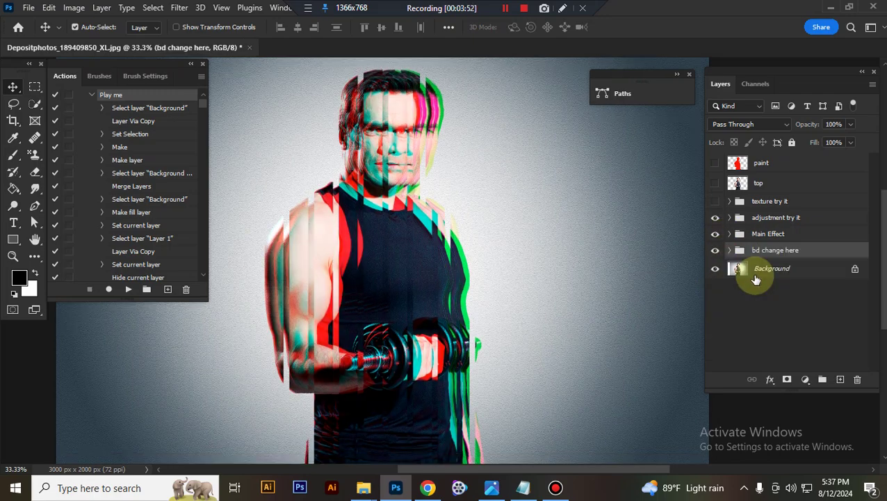
{"action": "left_click", "coordinate": [717, 252]}
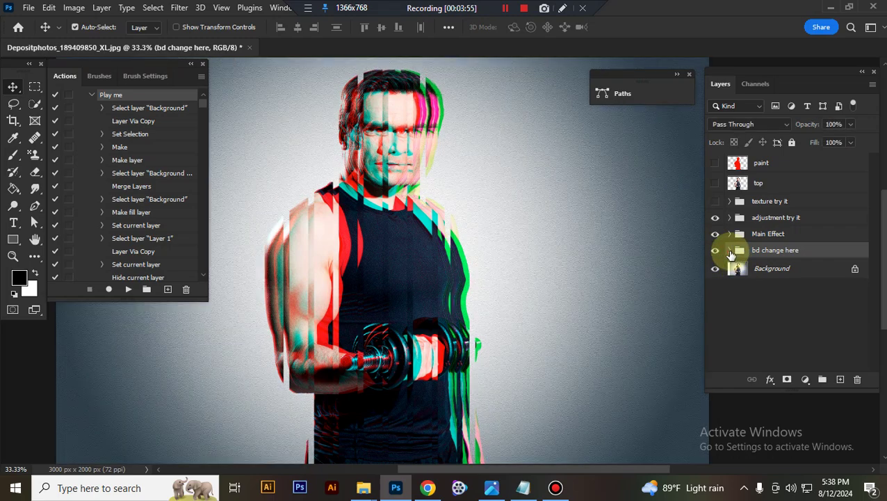
{"action": "left_click", "coordinate": [729, 250]}
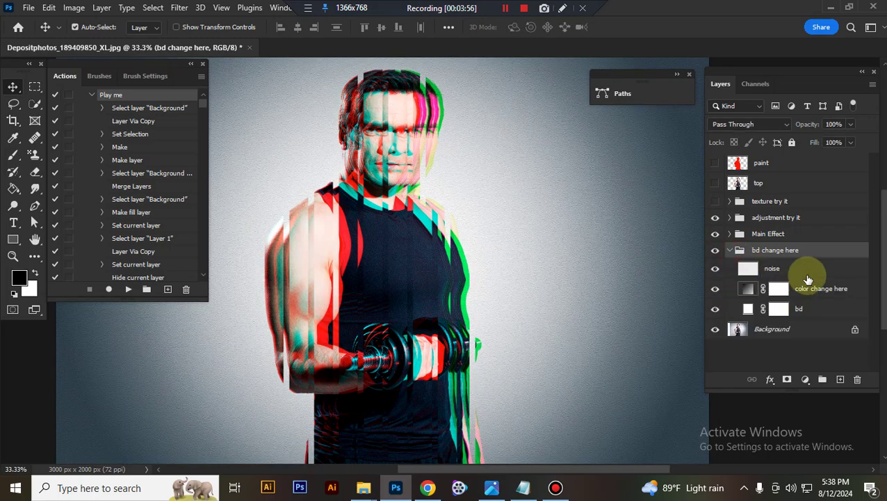
{"action": "left_click", "coordinate": [800, 271]}
{"action": "left_click", "coordinate": [717, 269]}
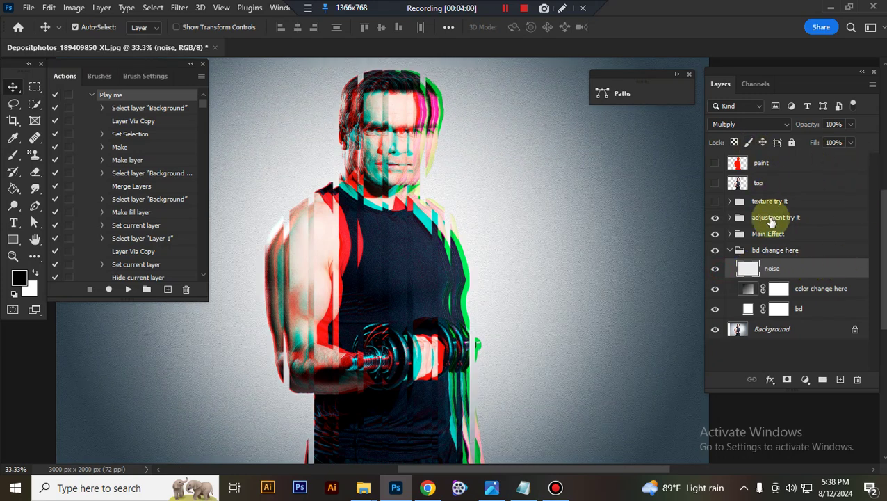
{"action": "left_click", "coordinate": [750, 292]}
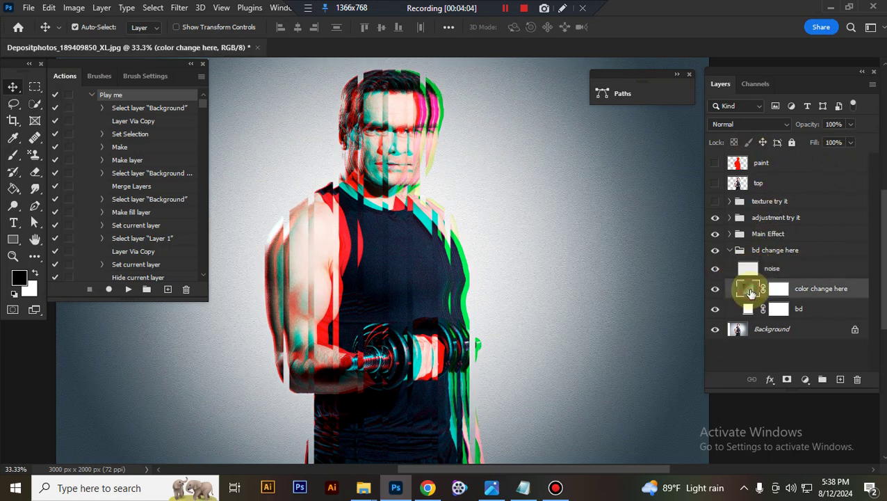
Open color change here's Gradient Fill settings and browse the gradient presets
{"action": "double_click", "coordinate": [750, 292]}
{"action": "left_click", "coordinate": [765, 145]}
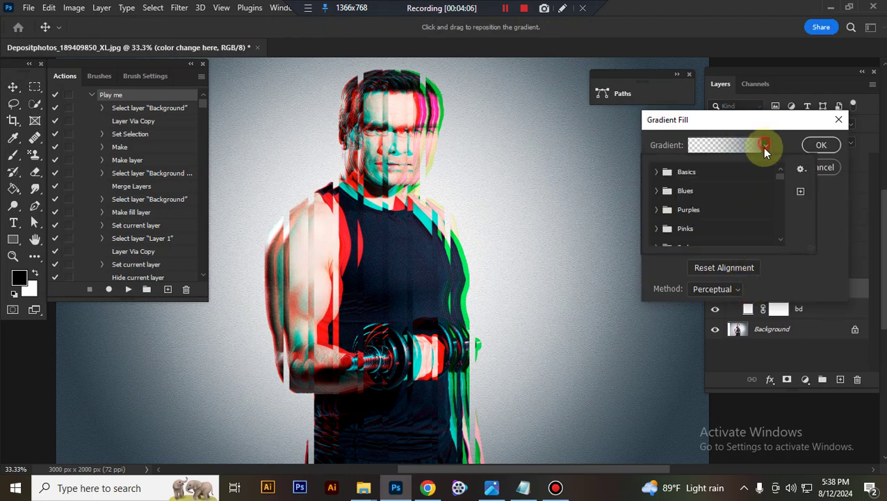
{"action": "left_click_drag", "start_coordinate": [780, 178], "coordinate": [779, 253]}
{"action": "scroll", "coordinate": [743, 228], "scroll_direction": "down", "scroll_amount": 3}
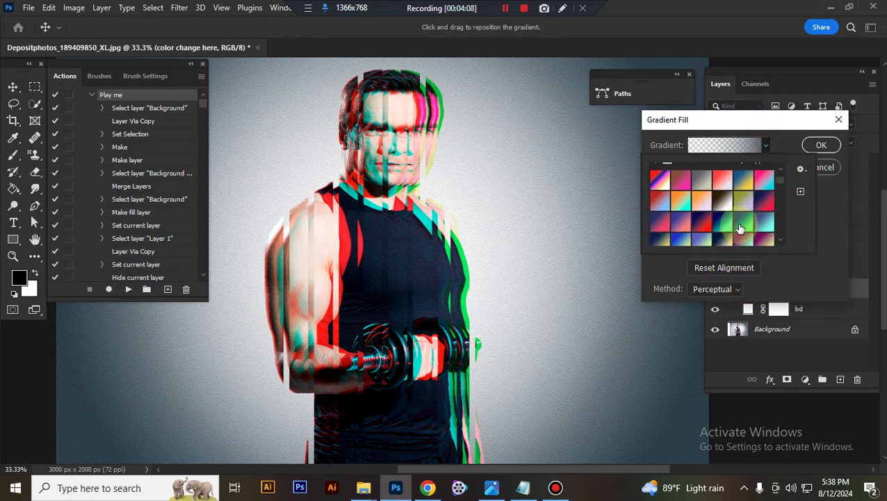
Preview yellow-purple, red-pink-blue and teal-cyan gradients, cancel to keep grey, and collapse bd change here
{"action": "left_click", "coordinate": [741, 203]}
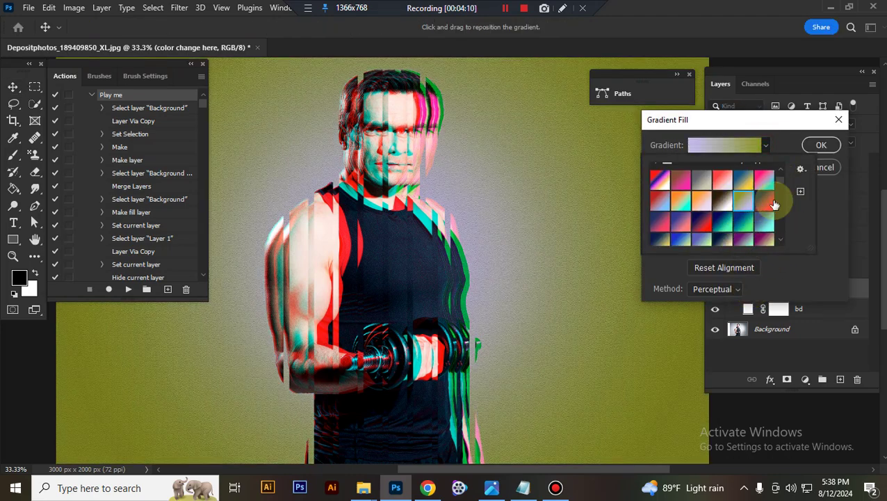
{"action": "left_click", "coordinate": [768, 205]}
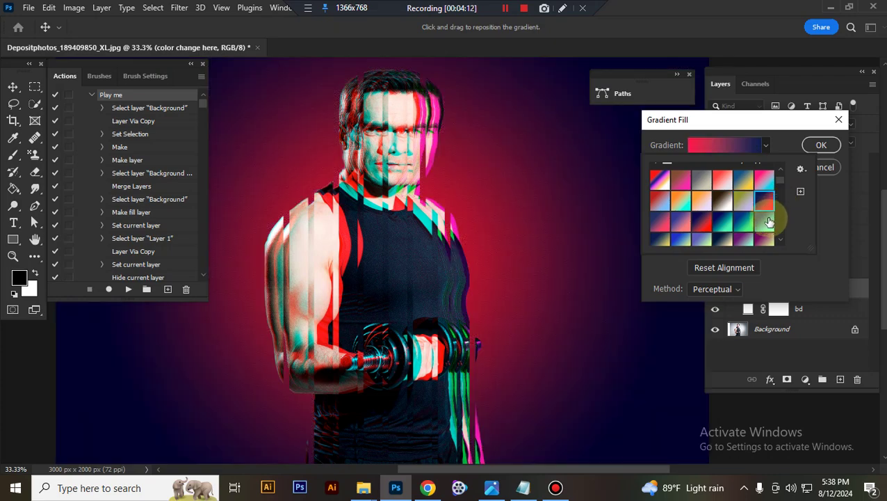
{"action": "left_click", "coordinate": [767, 228]}
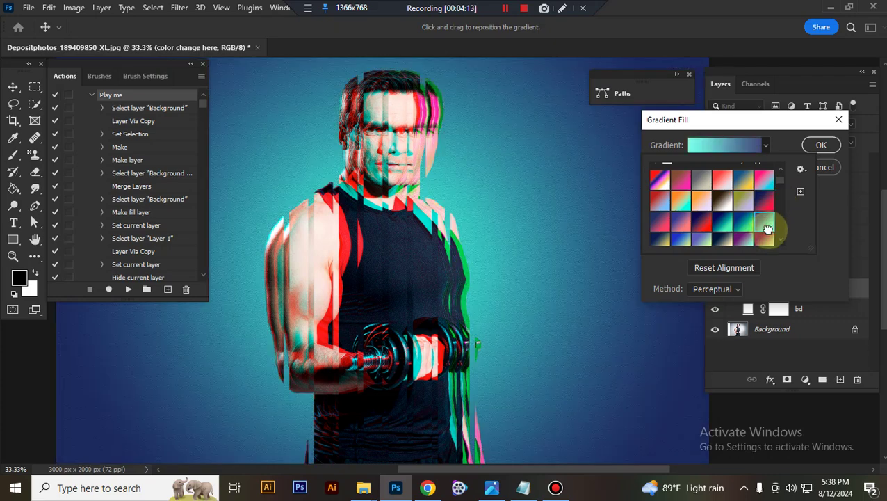
{"action": "left_click", "coordinate": [818, 180]}
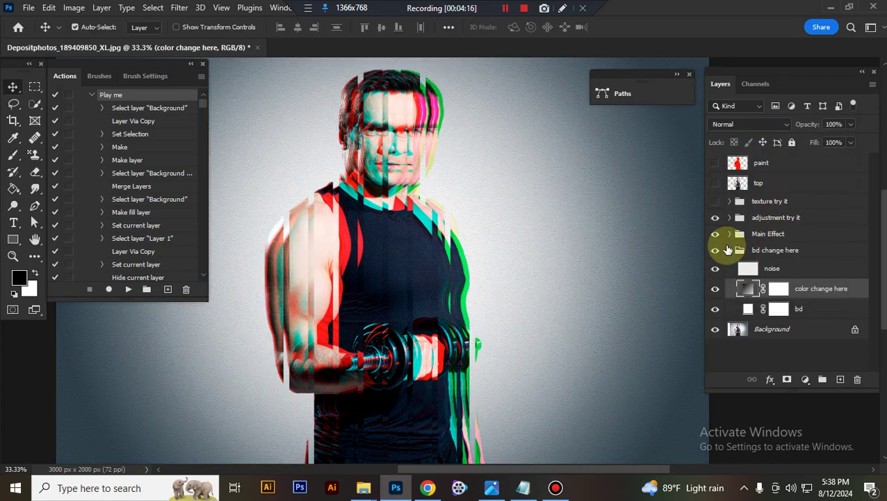
{"action": "left_click", "coordinate": [729, 250]}
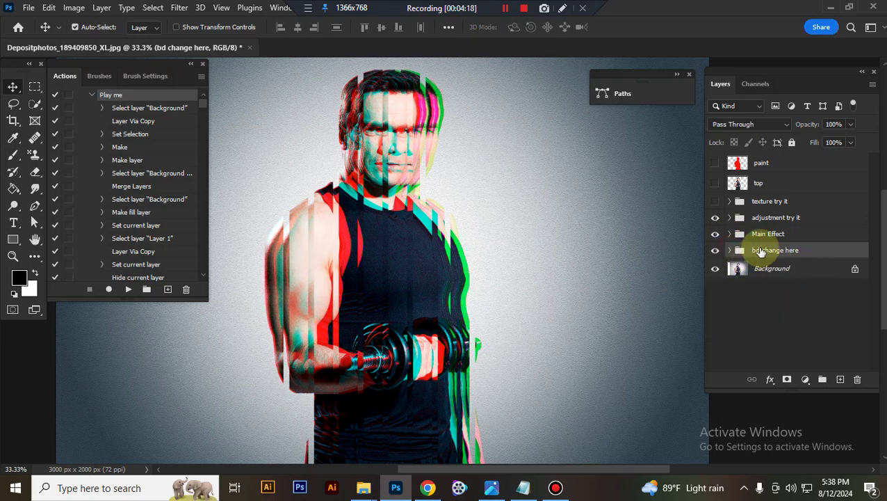